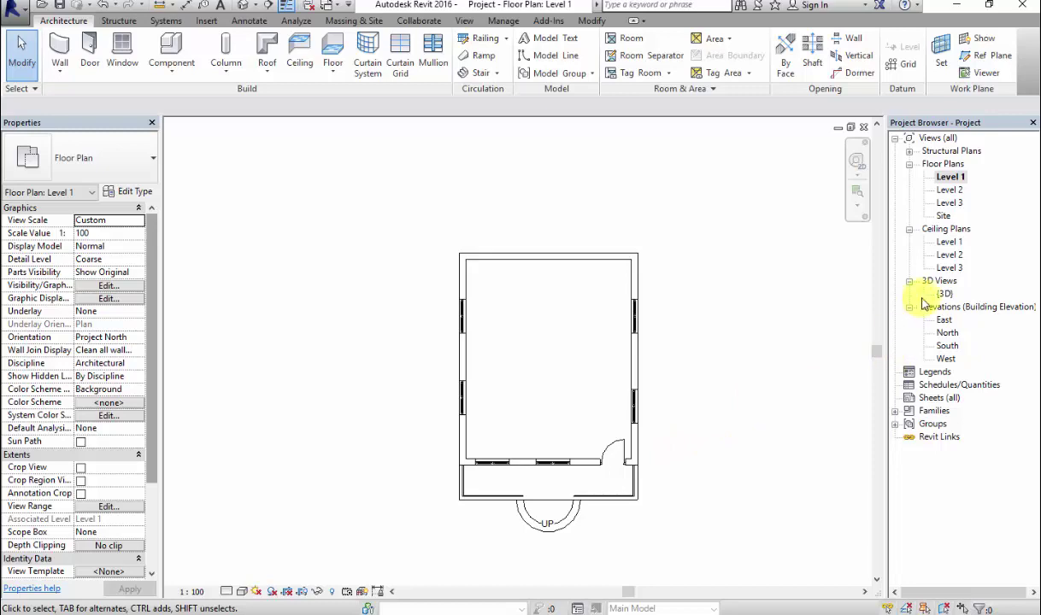
Open the {3D} view and examine the house's front corner and roof eaves.
double_click(943, 294)
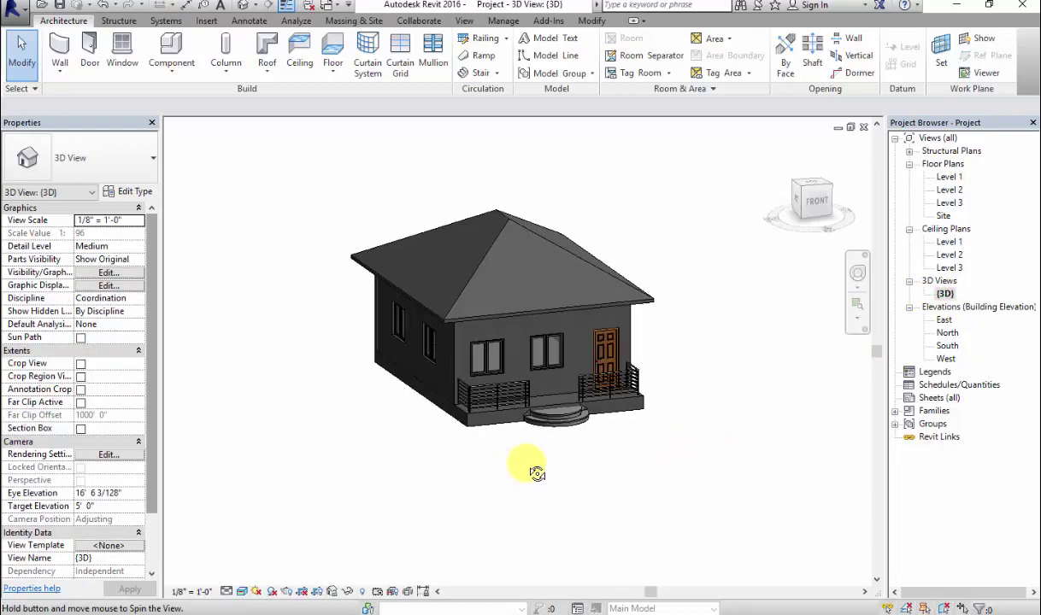
scroll(438, 282, up, 2)
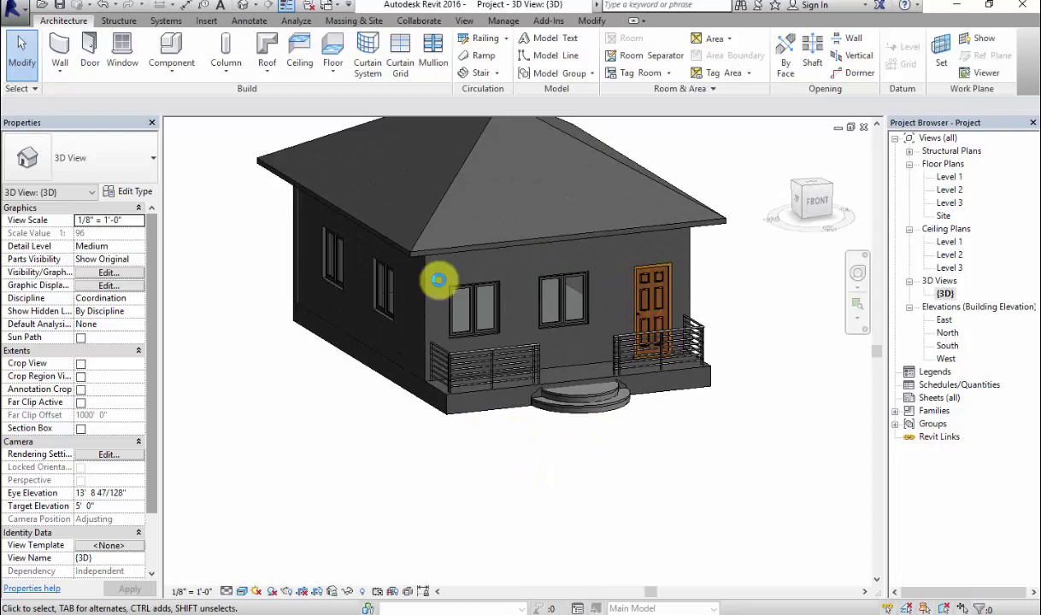
scroll(438, 280, up, 4)
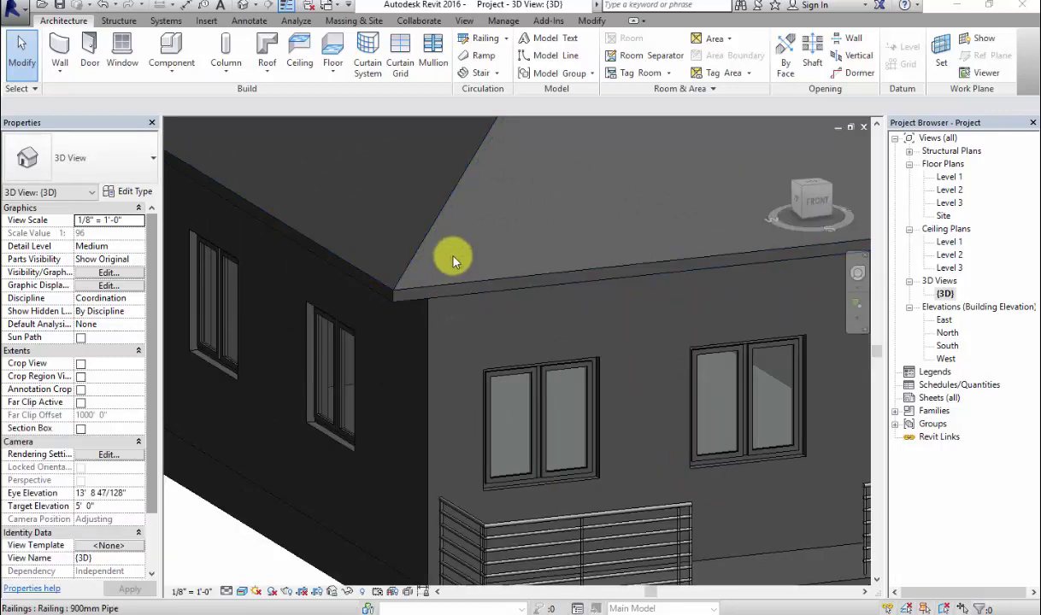
scroll(460, 296, down, 3)
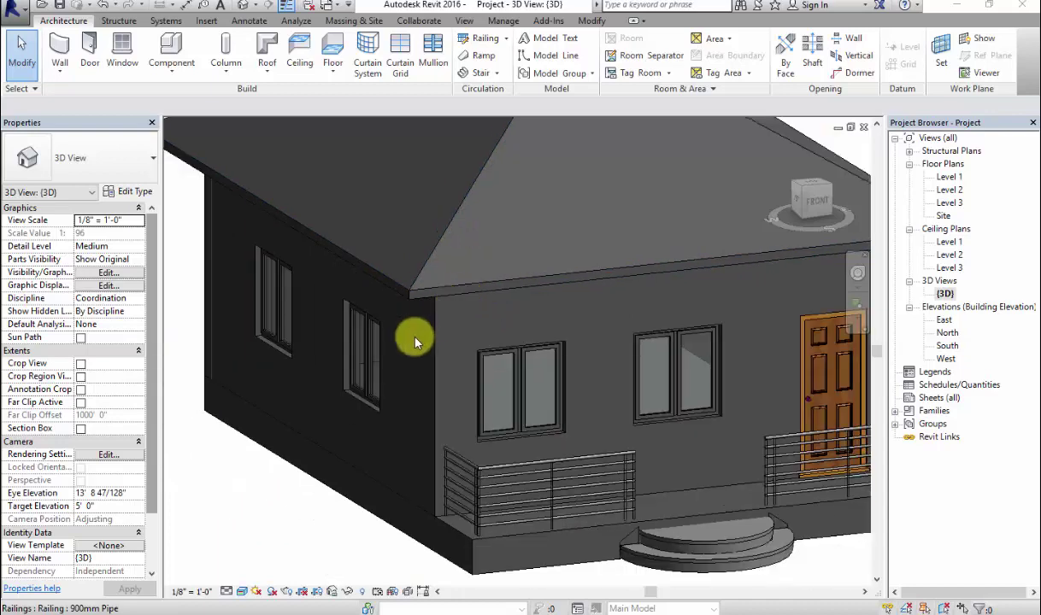
scroll(466, 317, down, 1)
scroll(427, 309, up, 1)
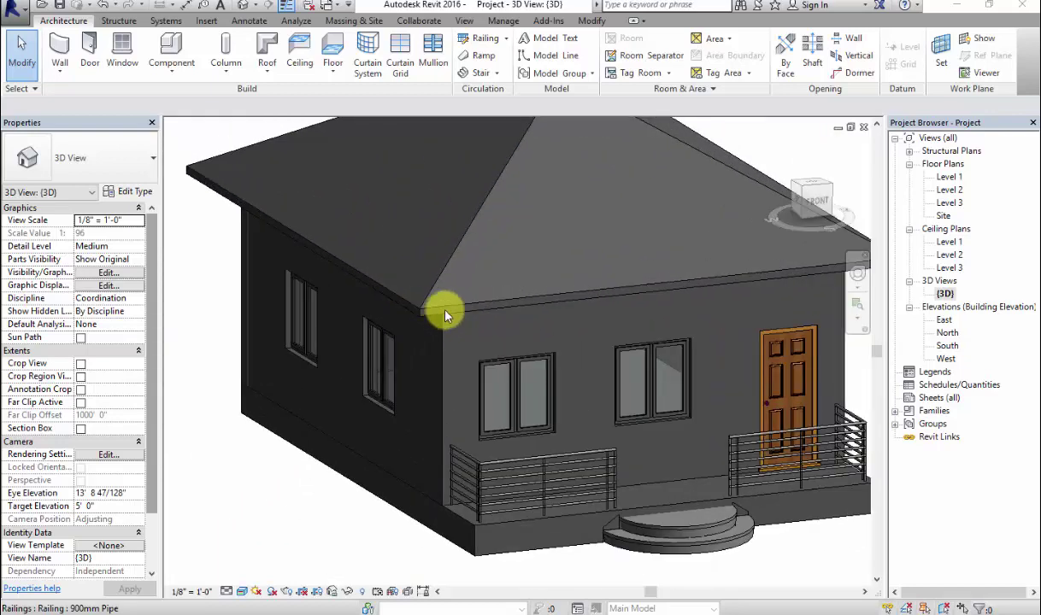
scroll(444, 318, down, 2)
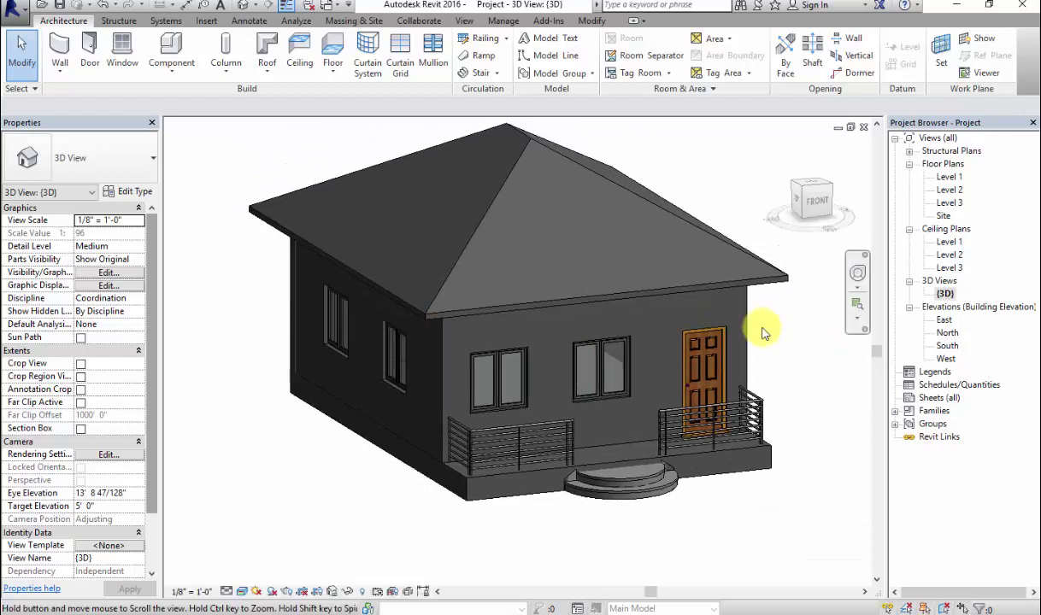
middle_drag(762, 329, 759, 348)
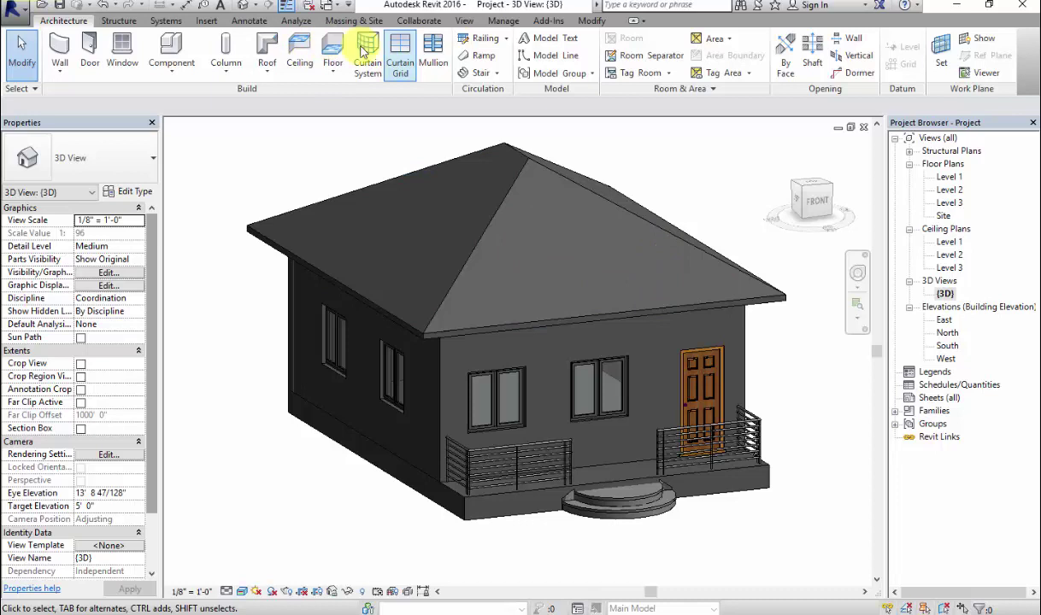
Place a roof fascia along the roof's lower edges on the front and the adjoining side, dismissing the save reminder.
click(268, 75)
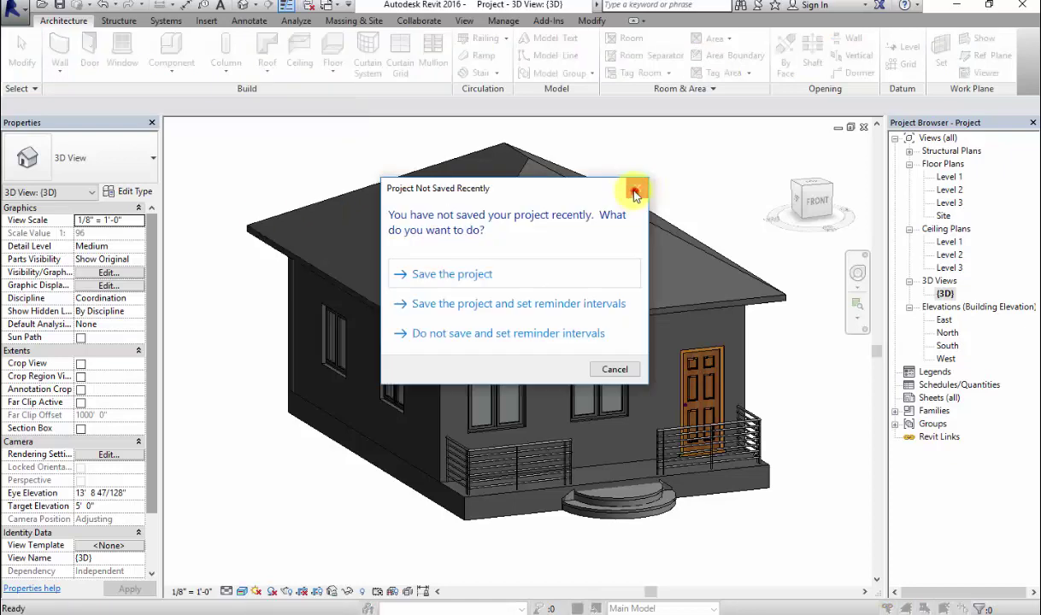
click(632, 122)
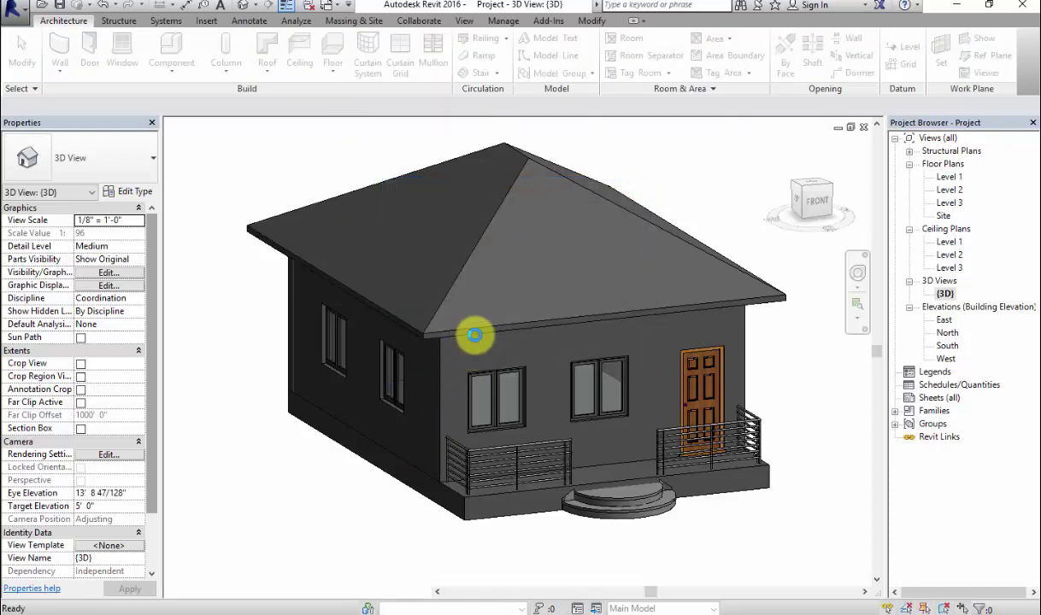
click(474, 335)
scroll(475, 336, up, 3)
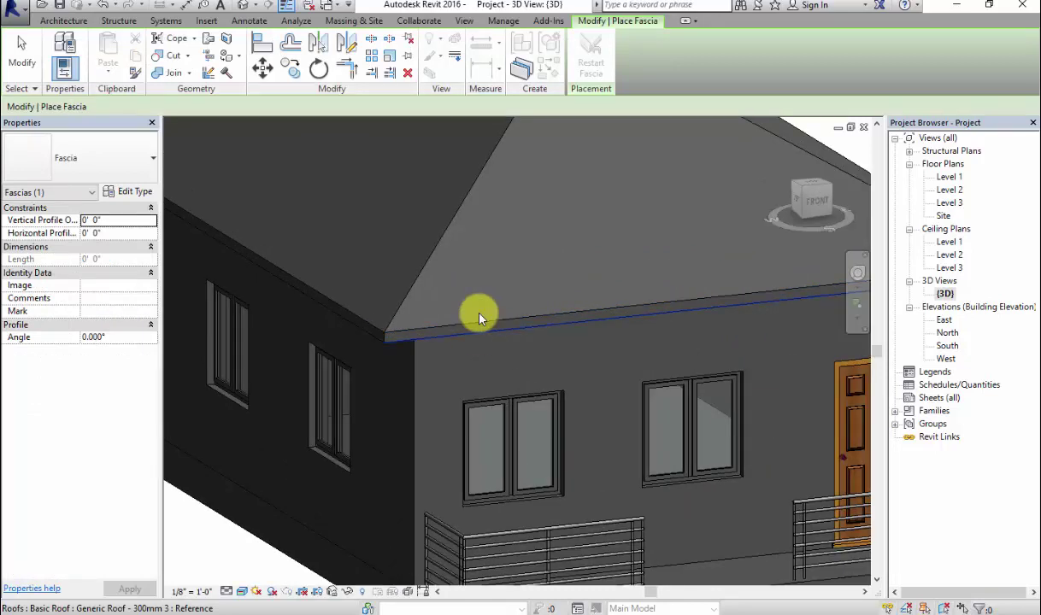
scroll(478, 318, up, 2)
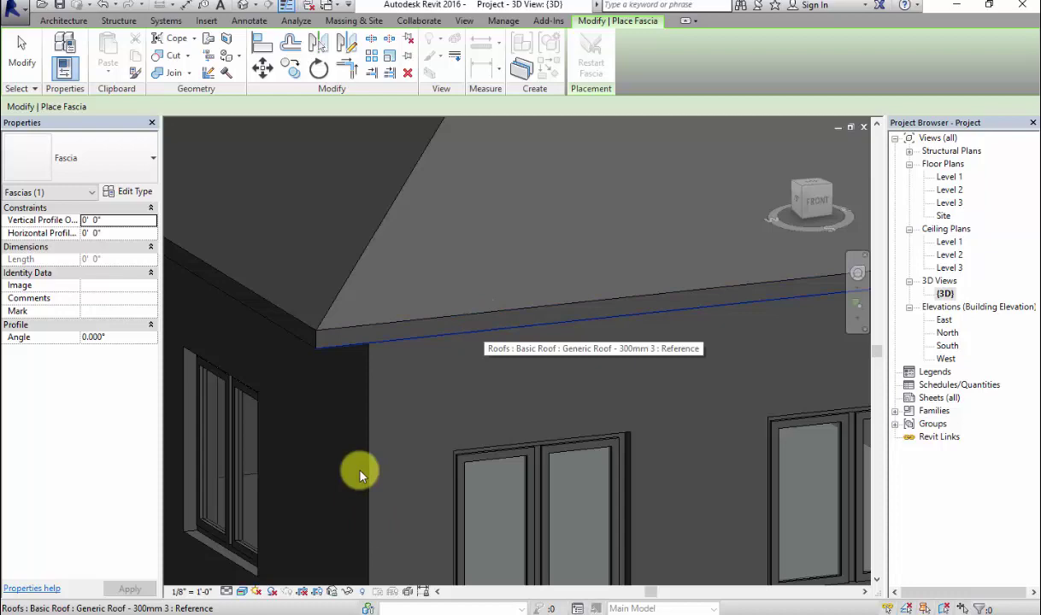
scroll(360, 476, down, 6)
scroll(316, 491, up, 3)
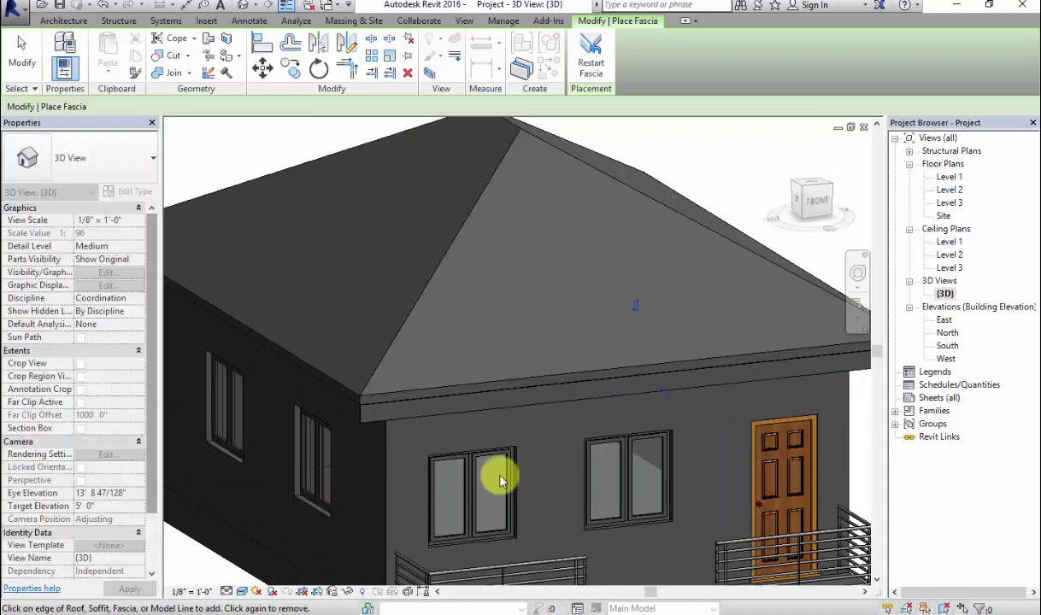
Examine the default fascia's shape along the eaves and where it turns the front corner of the roof.
scroll(499, 481, down, 5)
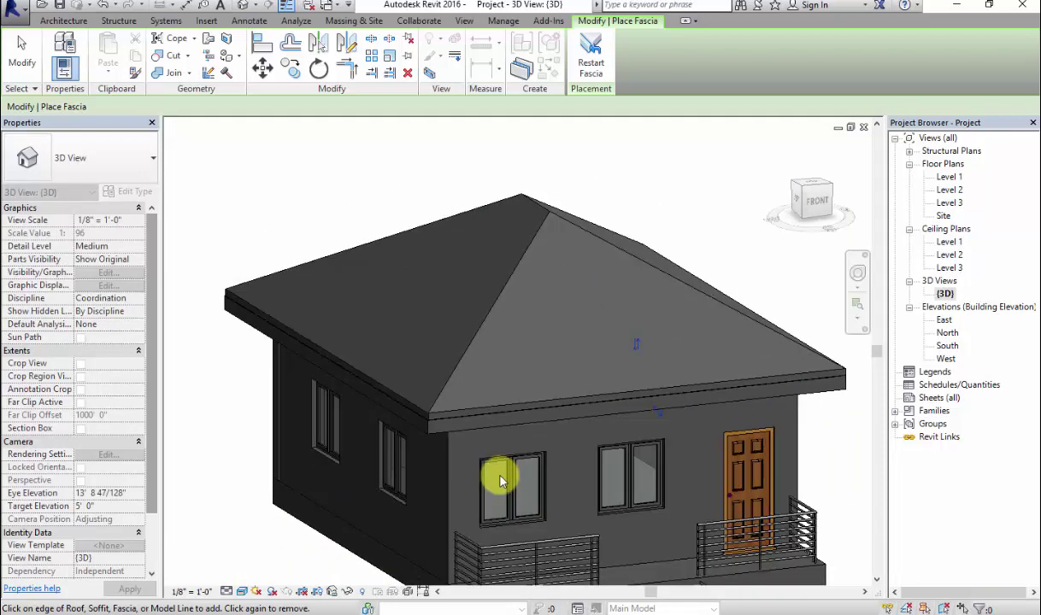
scroll(181, 301, up, 4)
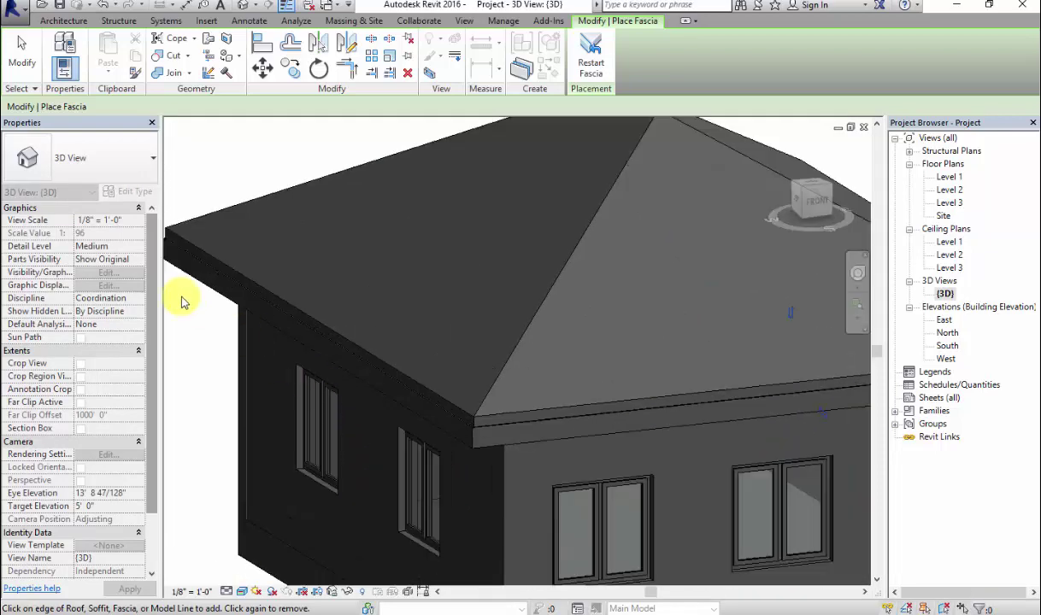
click(475, 433)
scroll(475, 431, down, 5)
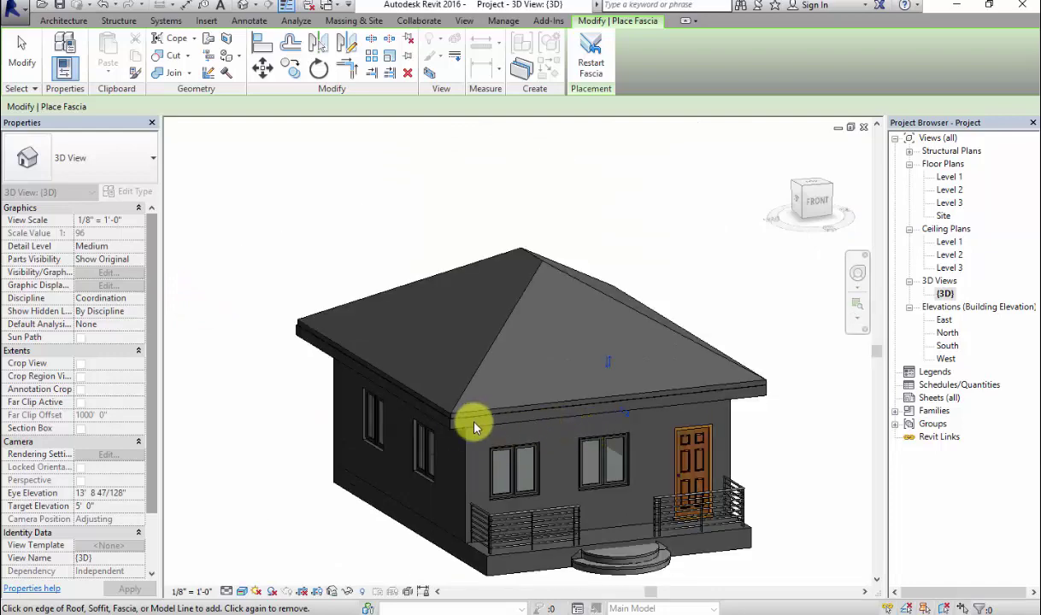
click(442, 423)
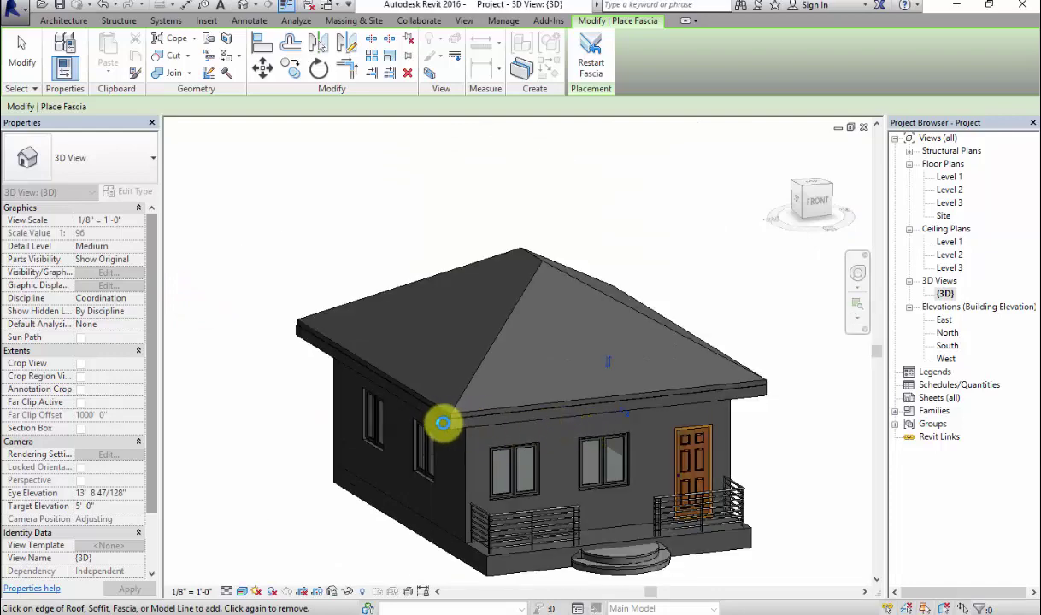
scroll(445, 425, up, 2)
scroll(415, 431, up, 2)
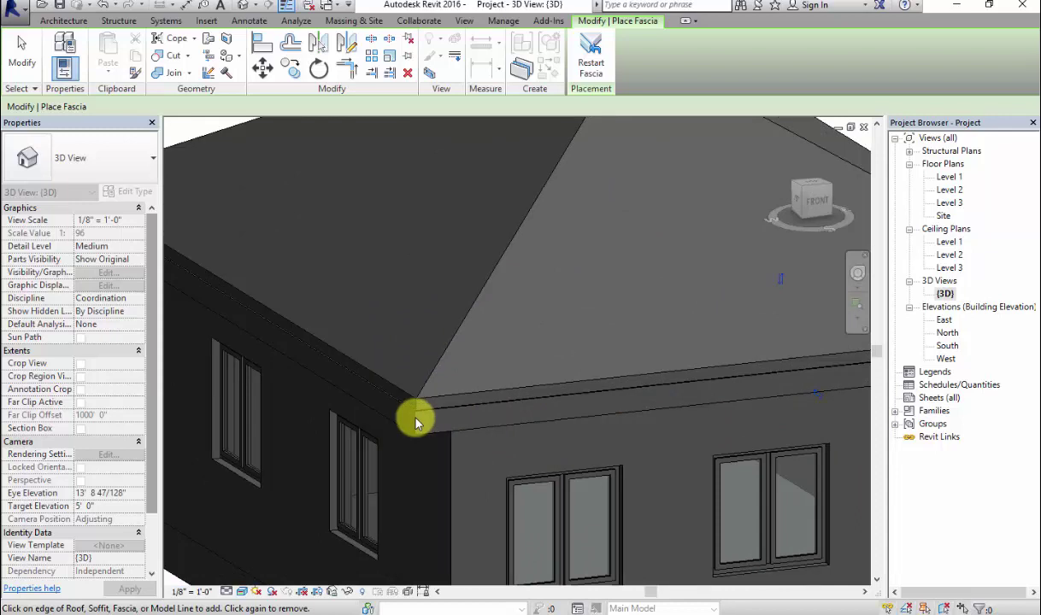
scroll(416, 422, up, 1)
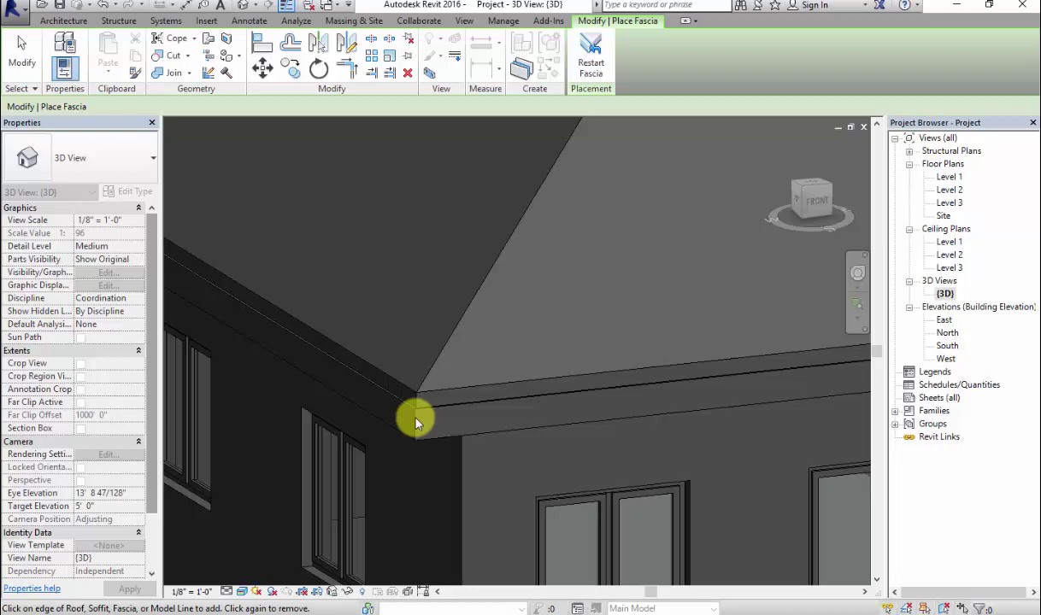
scroll(416, 422, down, 2)
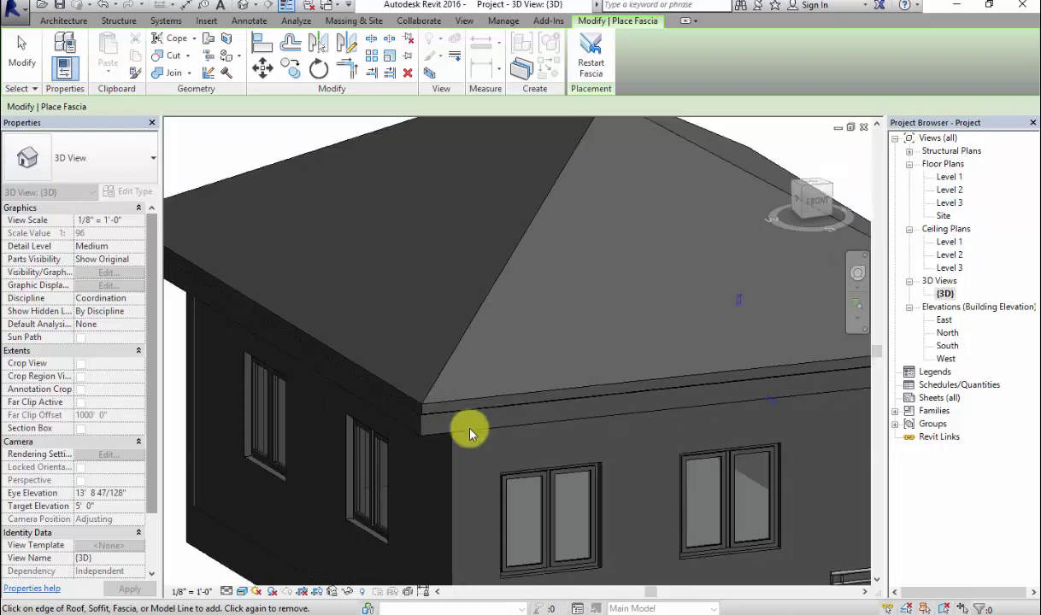
scroll(469, 433, down, 2)
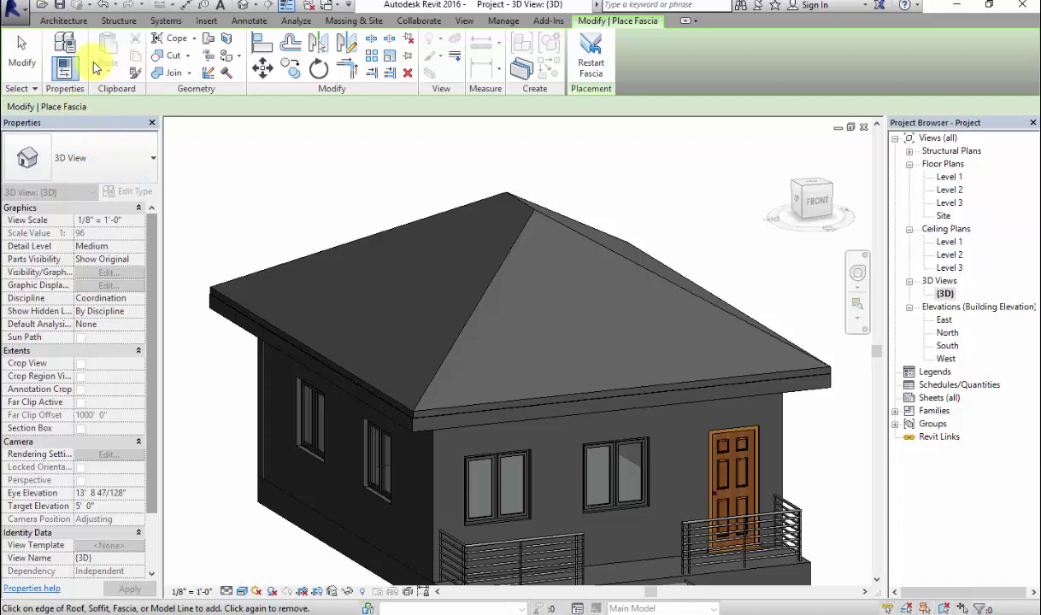
Create a new family from the Metric Profile template.
click(15, 7)
mouse_move(41, 62)
click(262, 104)
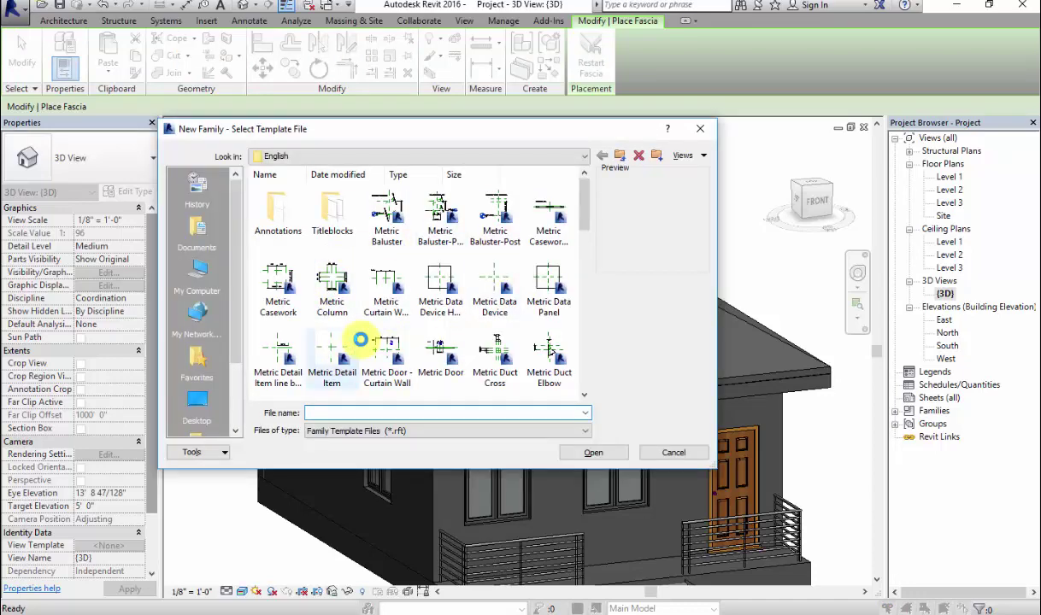
click(359, 341)
scroll(360, 342, down, 5)
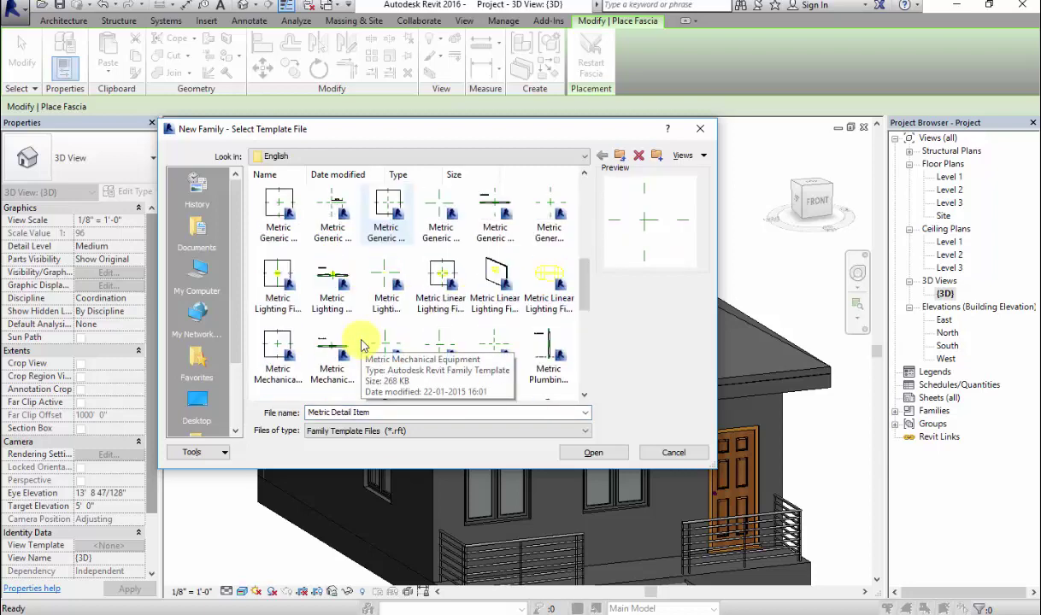
scroll(367, 341, down, 2)
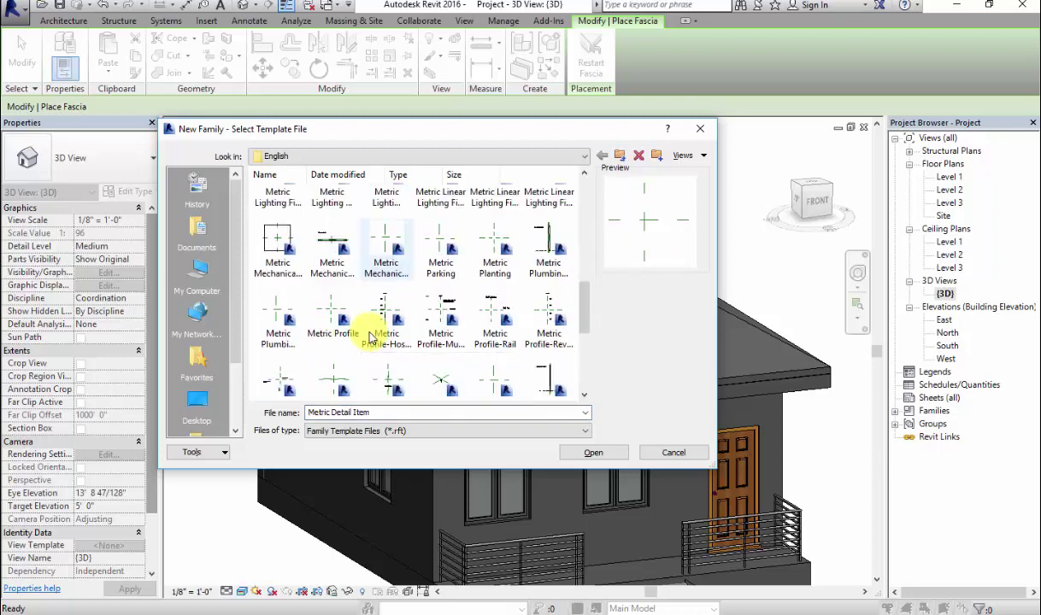
click(333, 312)
click(598, 450)
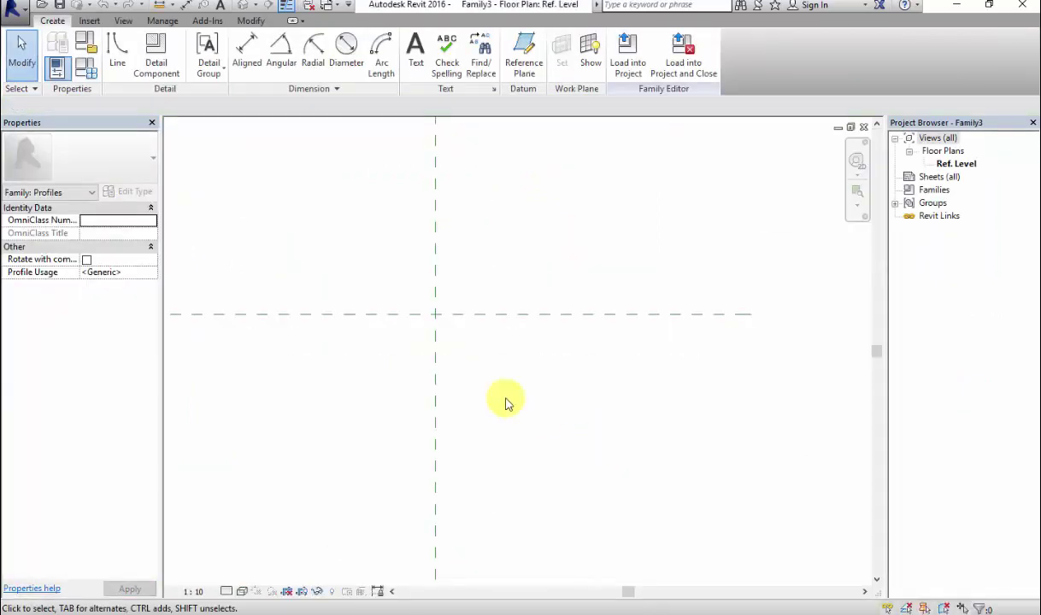
Draw the profile's vertical back line down from the reference plane intersection and its two-step lower edge, with a 2" second tread.
scroll(493, 388, up, 3)
middle_drag(493, 388, 522, 408)
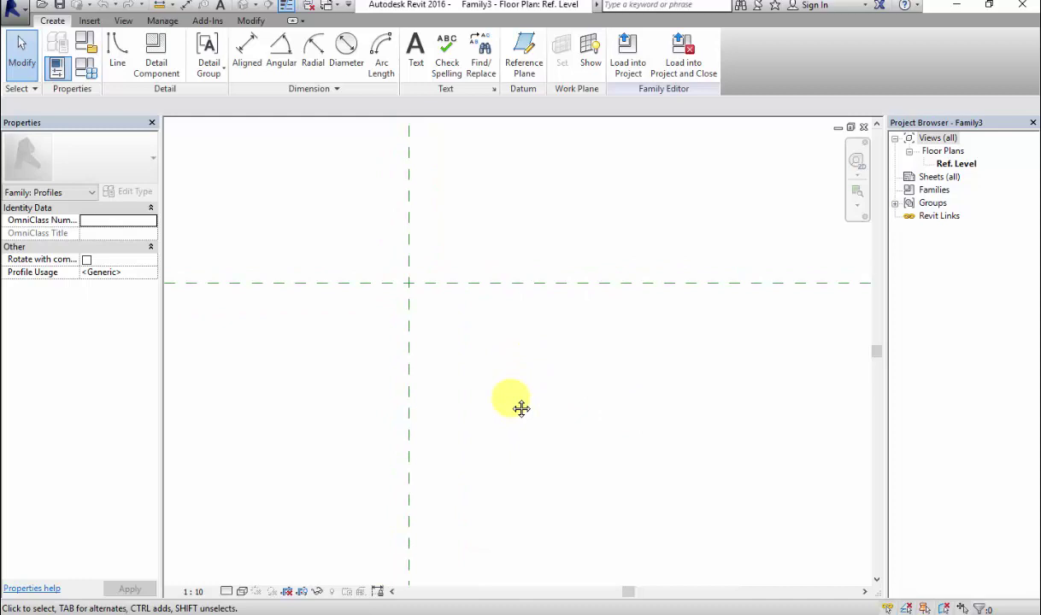
scroll(493, 383, down, 1)
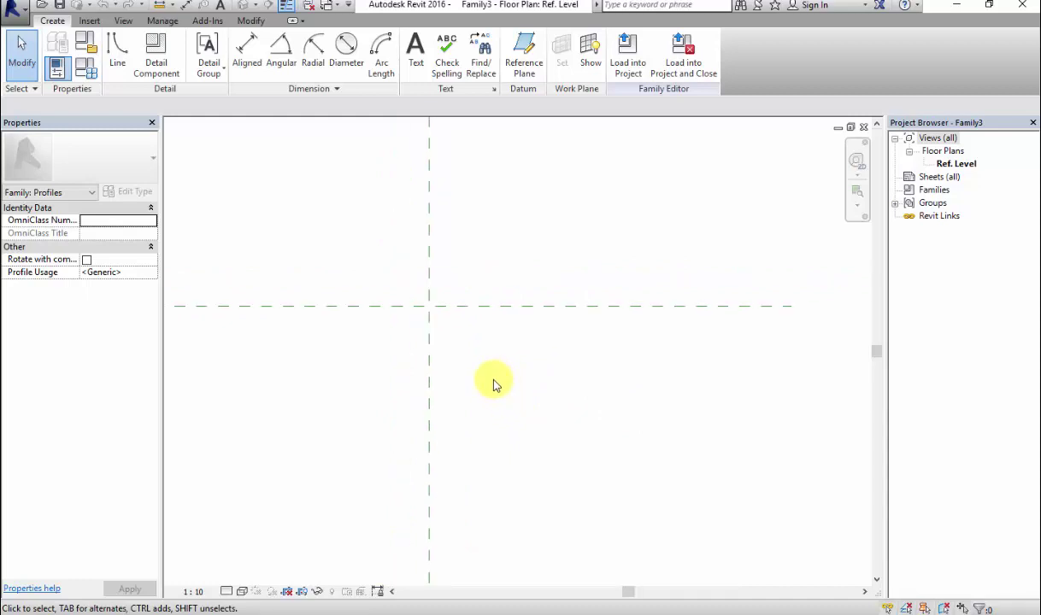
middle_drag(472, 349, 483, 362)
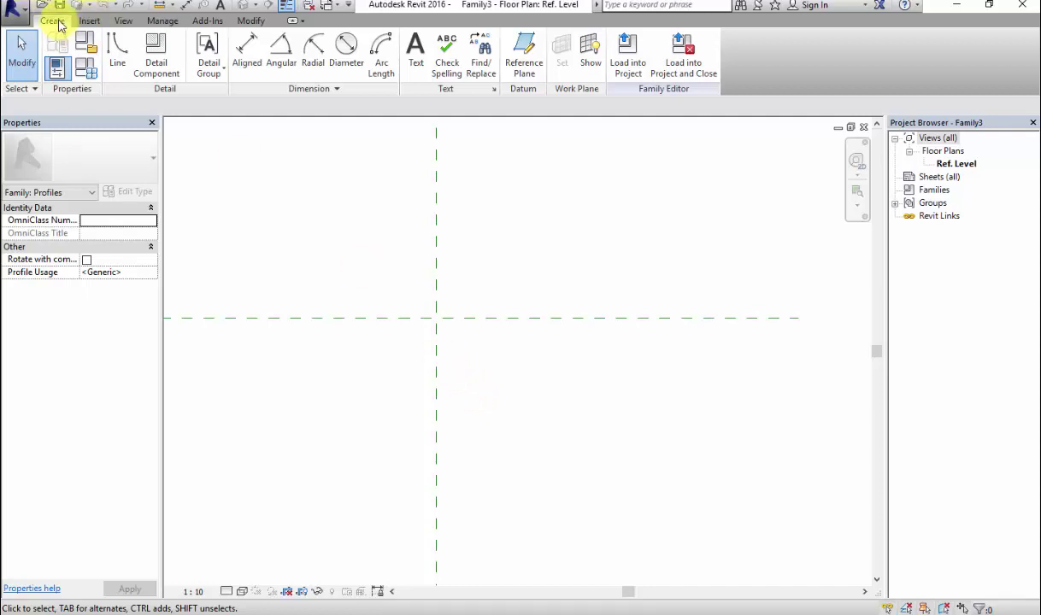
click(107, 49)
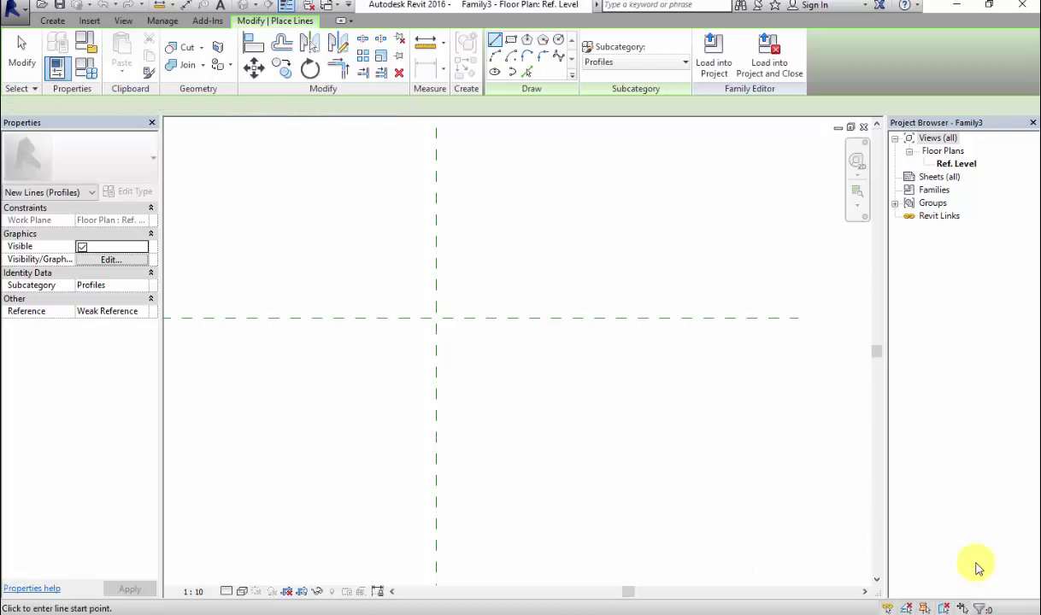
click(435, 305)
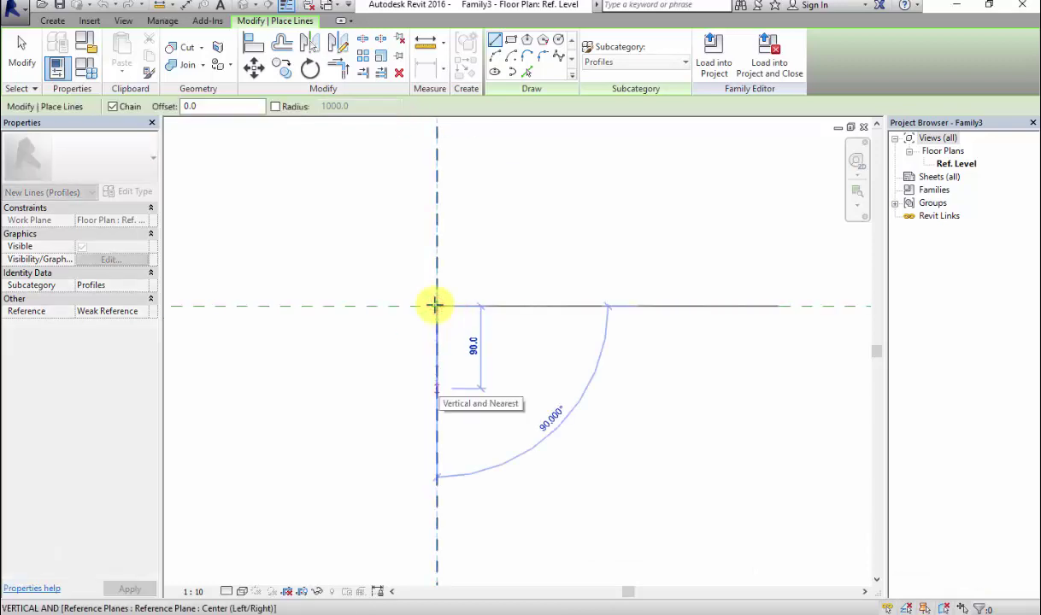
text(10)
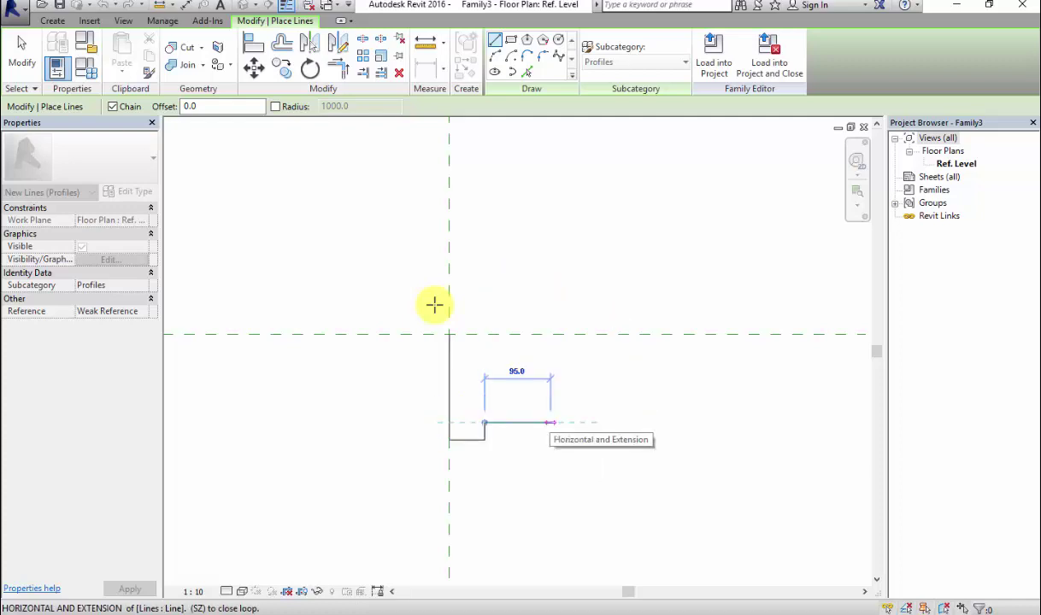
text(2")
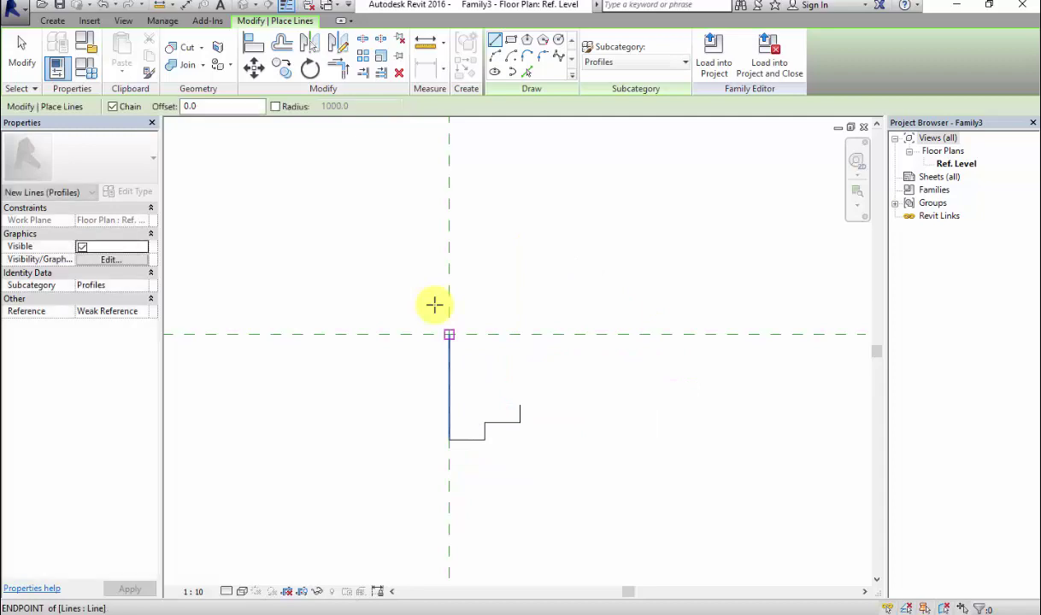
Draw the profile's top line along the horizontal reference plane and close the outline with a concave arc down to the stepped edge.
click(449, 334)
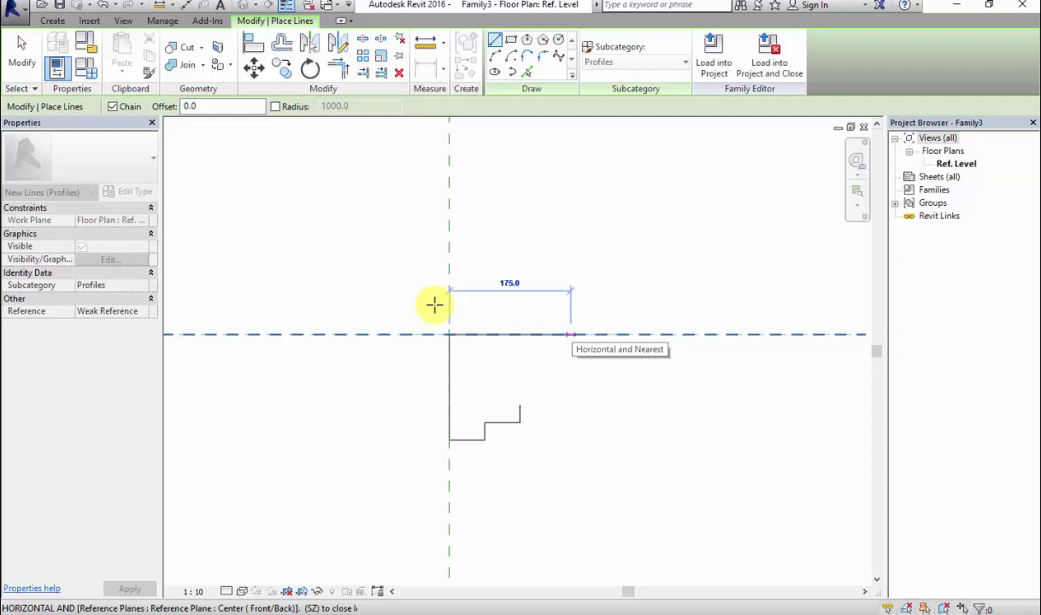
click(589, 334)
key(Escape)
click(494, 56)
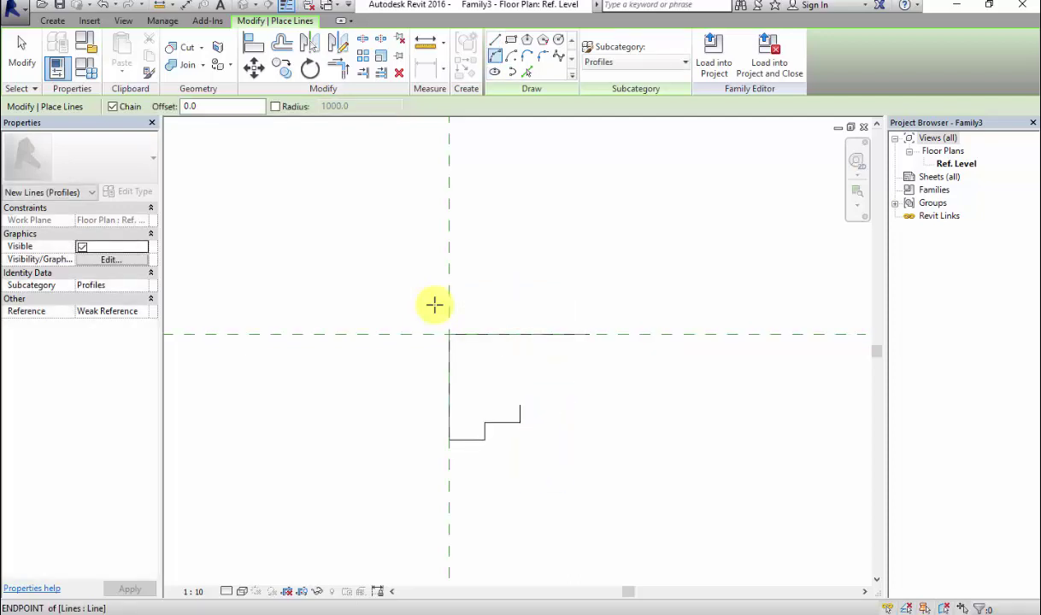
click(434, 305)
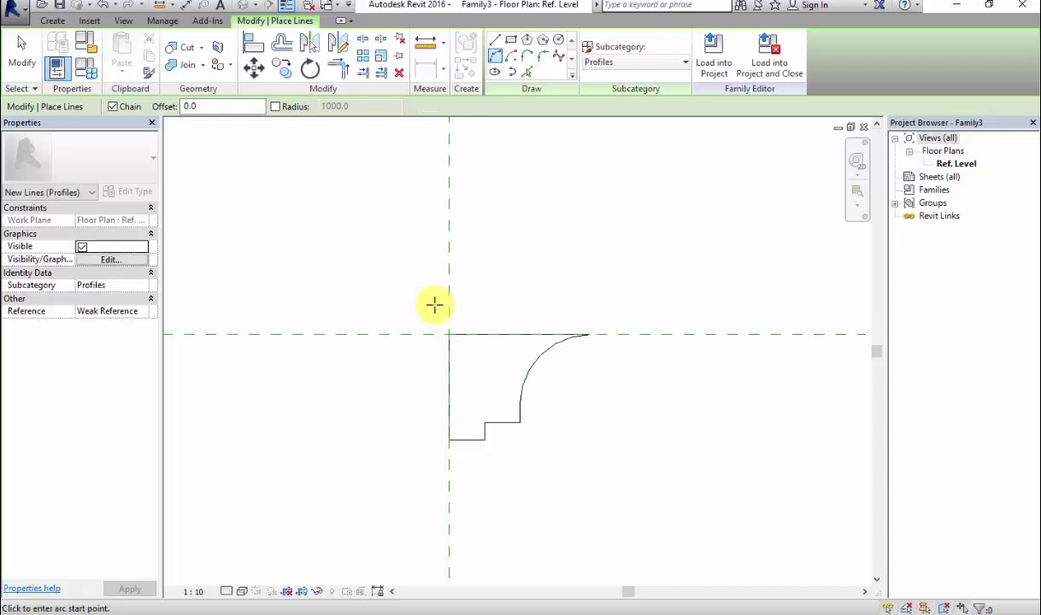
right_click(599, 263)
click(636, 273)
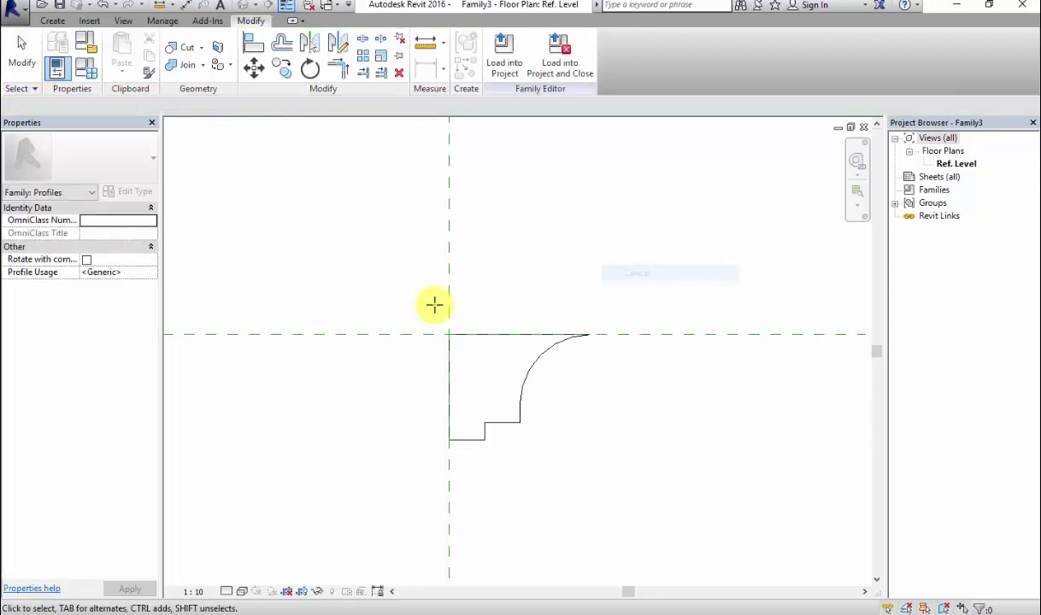
Load the finished profile family into Project.rvt.
scroll(434, 305, up, 2)
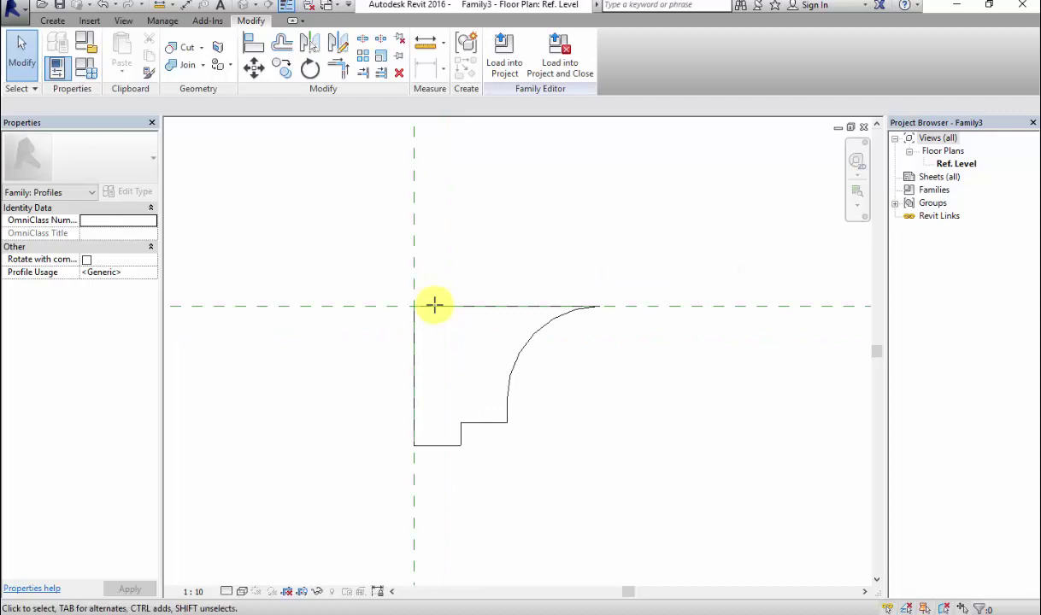
key(l)
key(p)
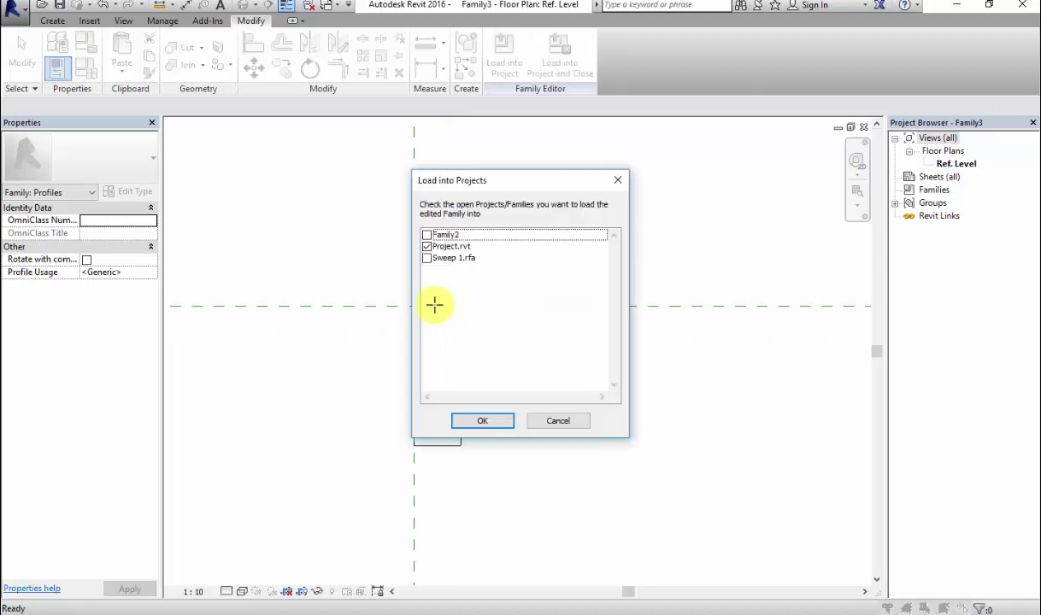
key(Return)
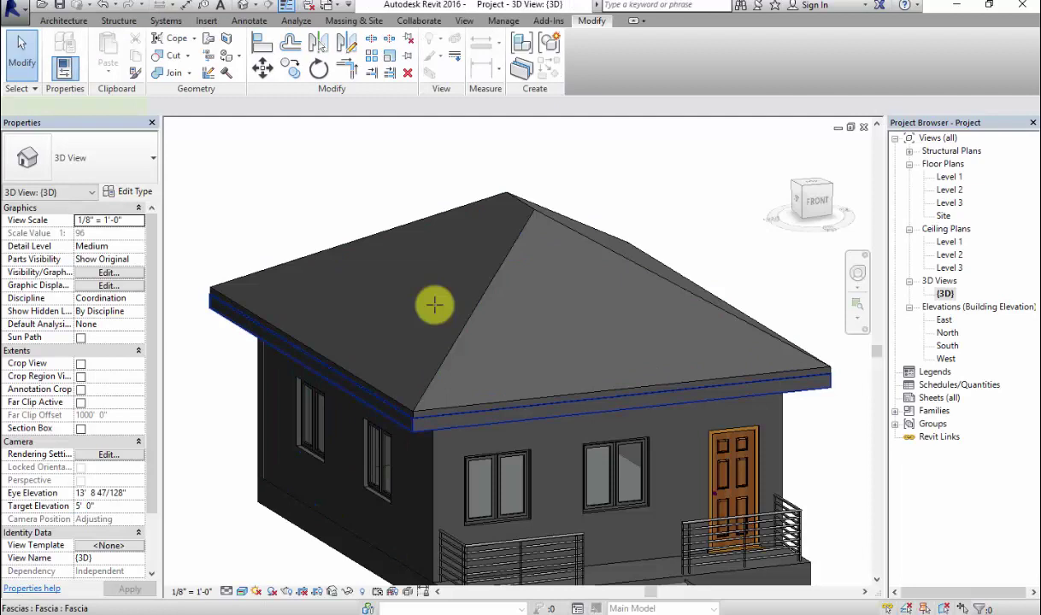
Set the fascia type's profile to the loaded custom stepped, curved profile family.
click(434, 305)
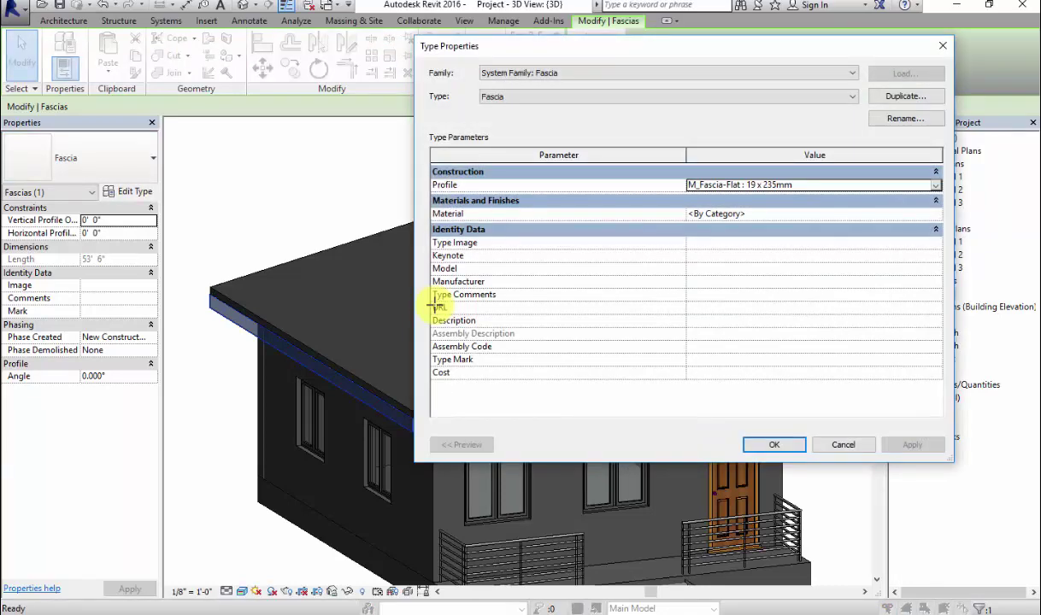
click(936, 185)
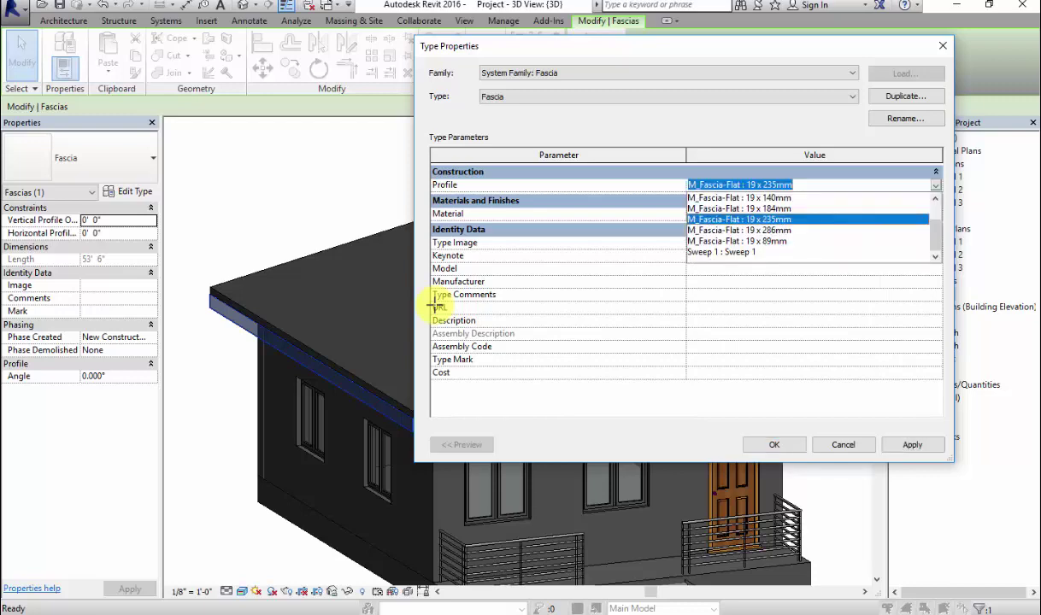
click(721, 252)
click(774, 444)
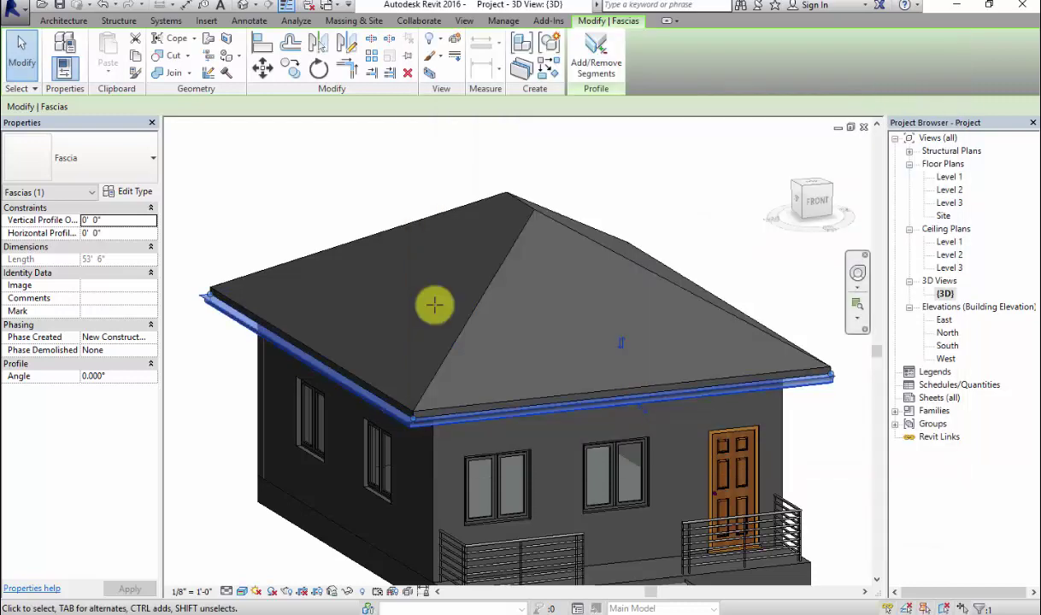
click(812, 291)
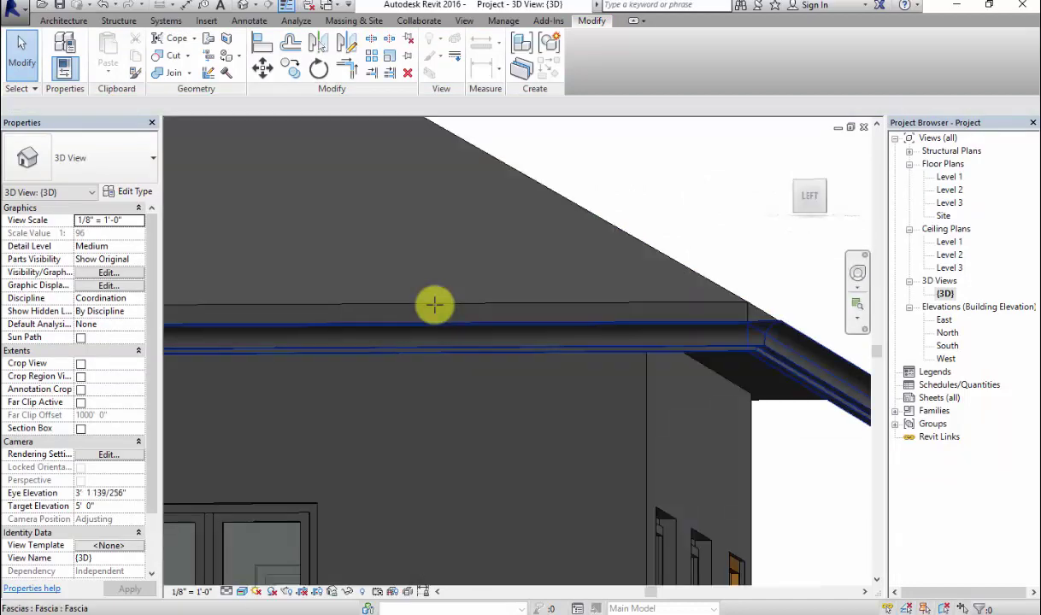
Delete the custom-profile fascia from the roof's lower eave edges.
shift+middle_drag(435, 305, 434, 305)
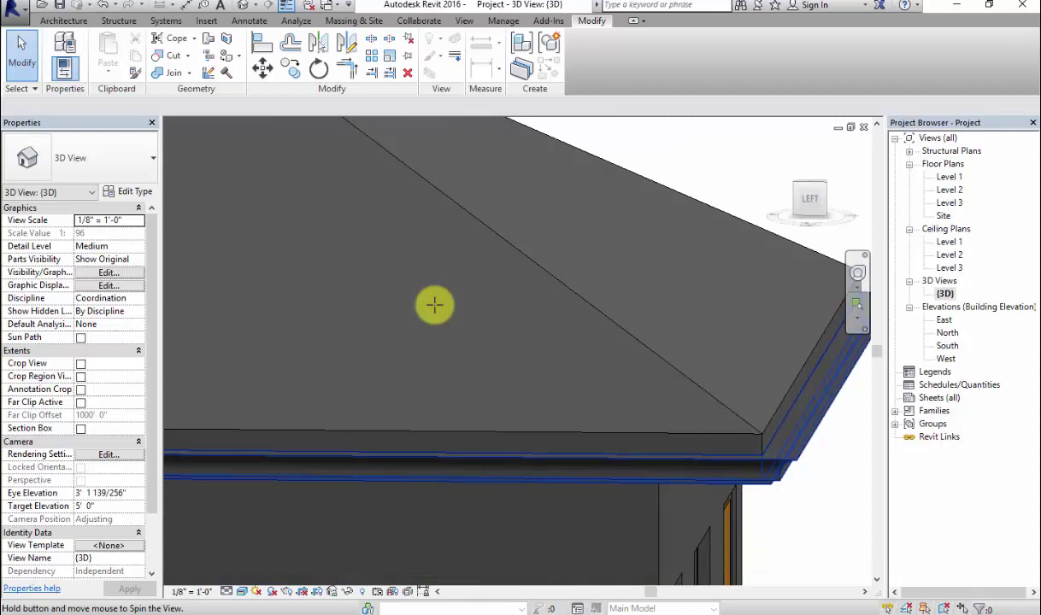
shift+middle_drag(434, 305, 435, 305)
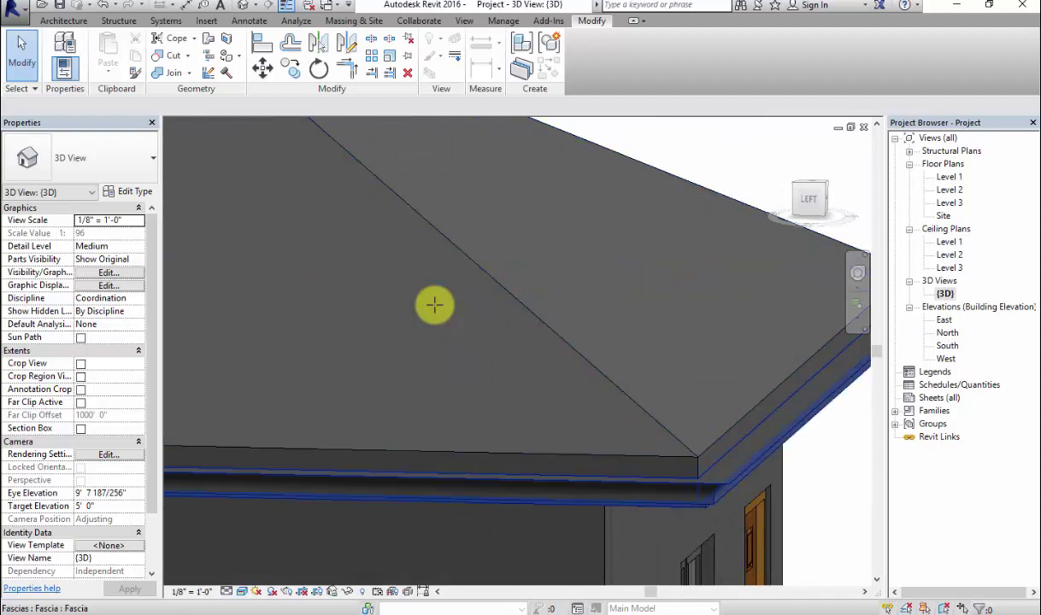
shift+middle_drag(434, 305, 435, 305)
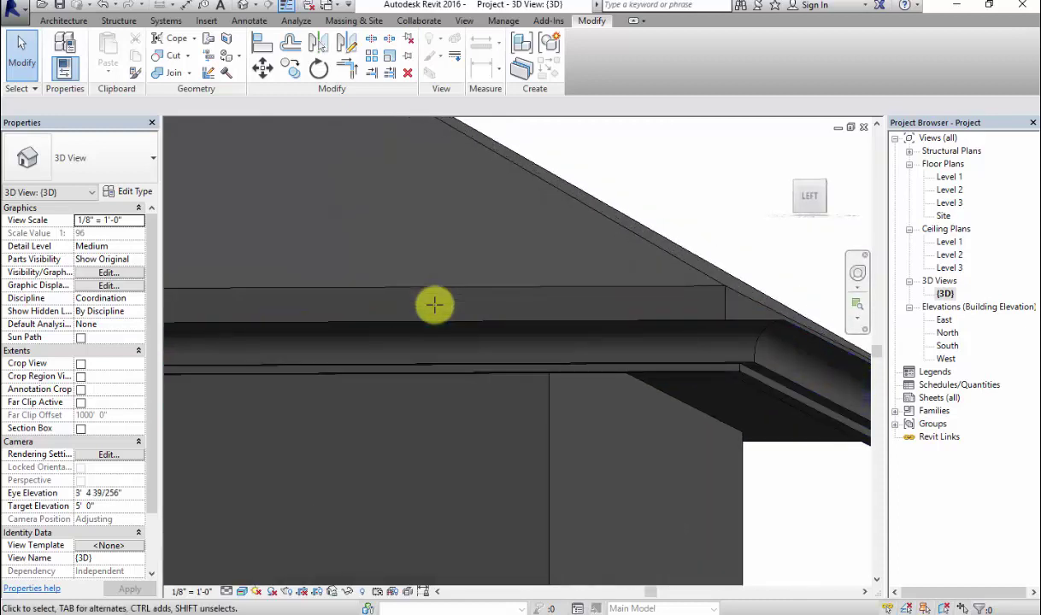
shift+middle_drag(435, 305, 435, 305)
scroll(435, 305, up, 5)
key(Tab)
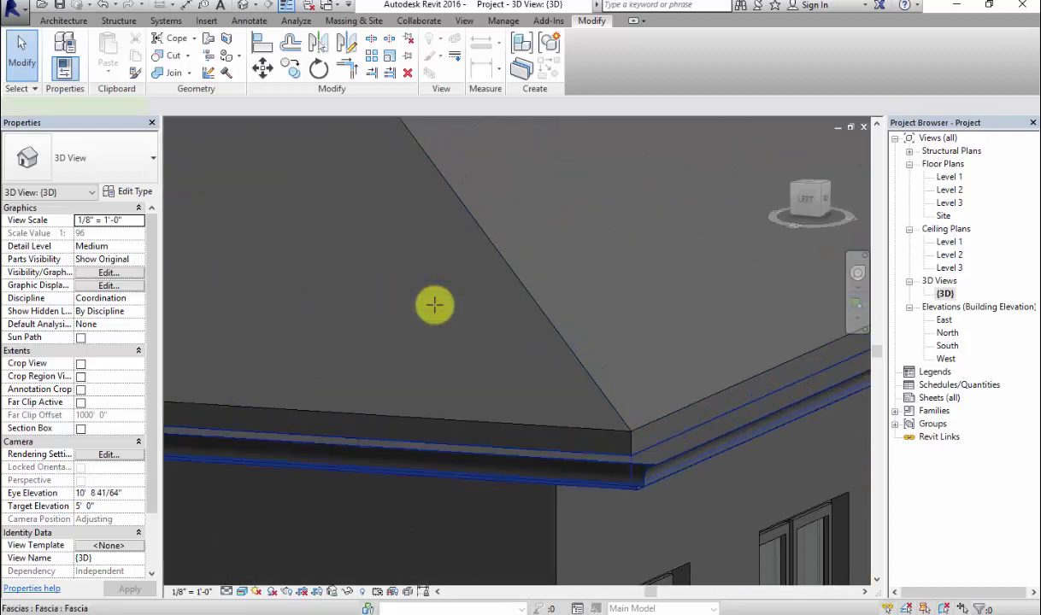
click(435, 305)
key(Delete)
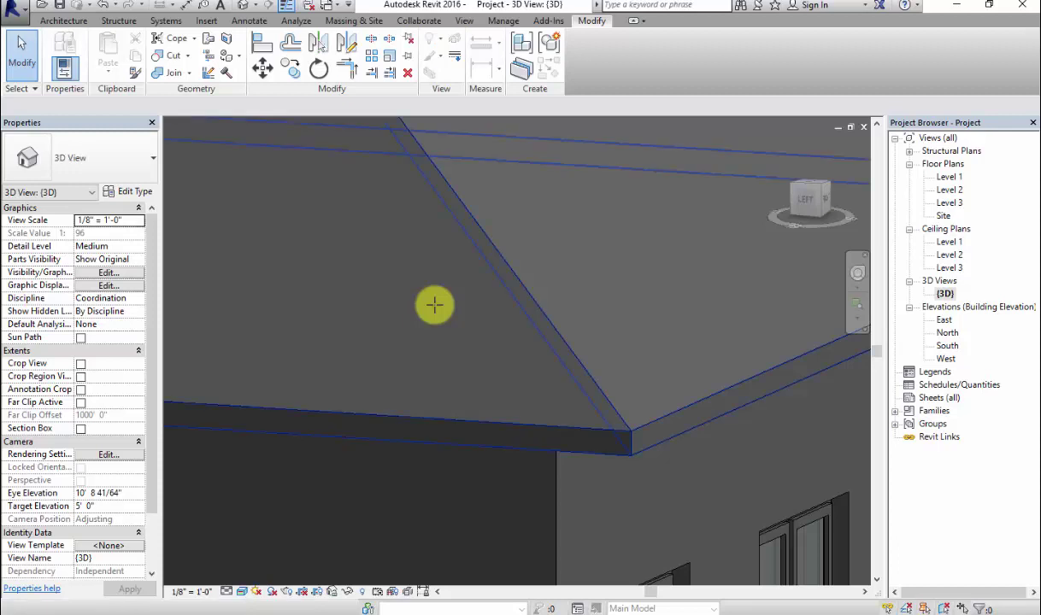
Place a roof fascia along the upper eave edges of the front and left sides of the roof.
click(64, 20)
click(267, 65)
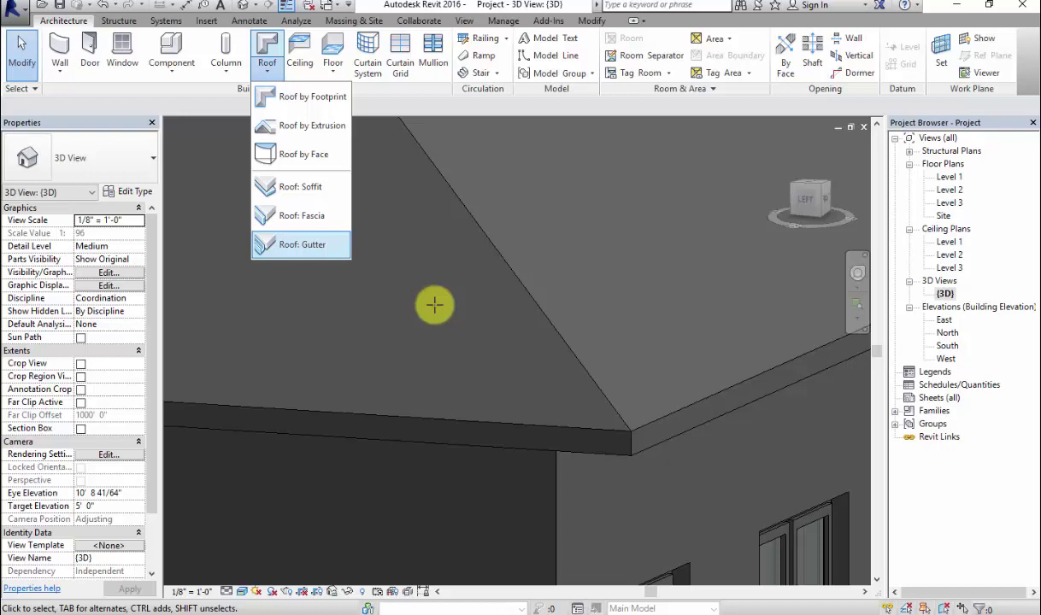
click(301, 216)
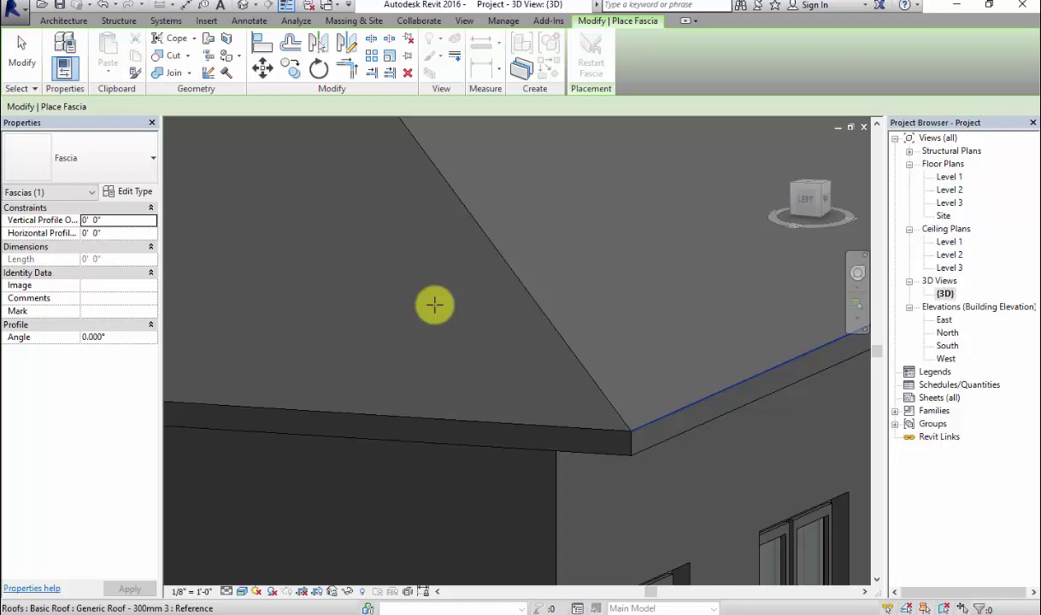
click(700, 400)
click(529, 425)
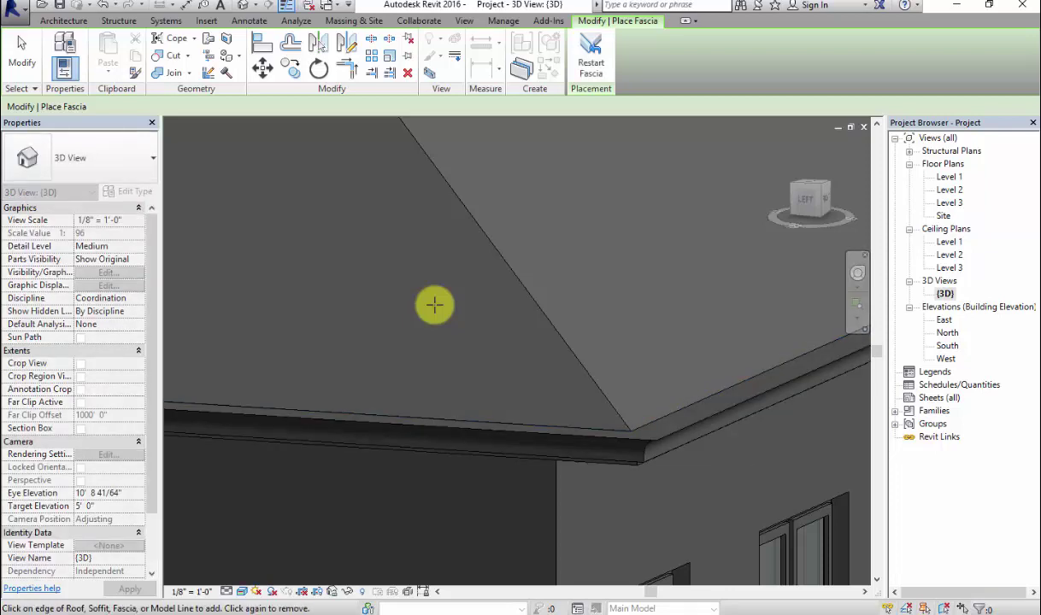
Examine how the fascia sits against the roof edge and turns the front corner, from below and above, and end the placement.
shift+middle_drag(435, 305, 435, 248)
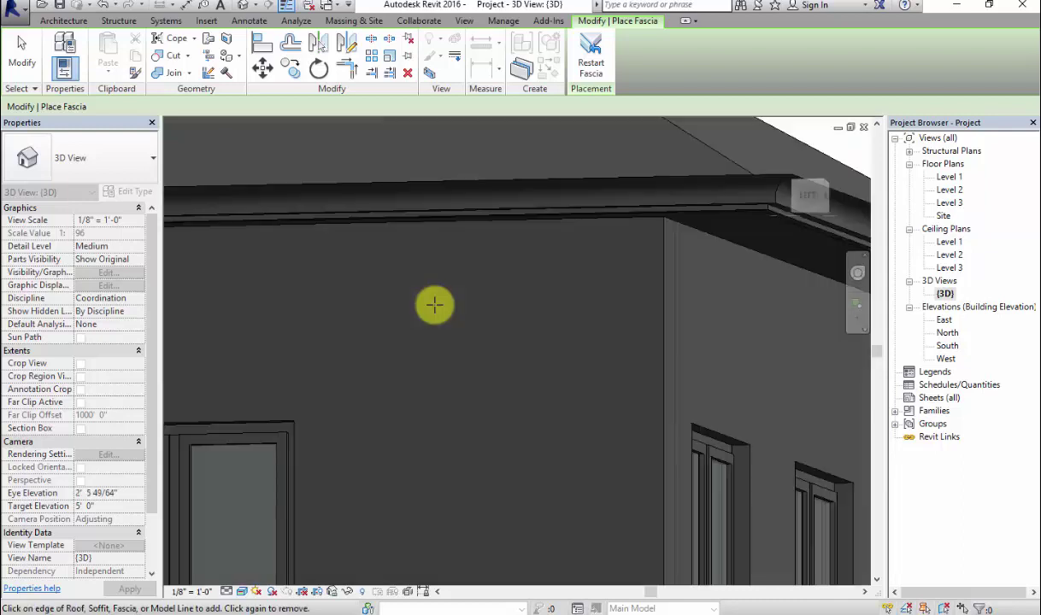
shift+middle_drag(435, 305, 435, 278)
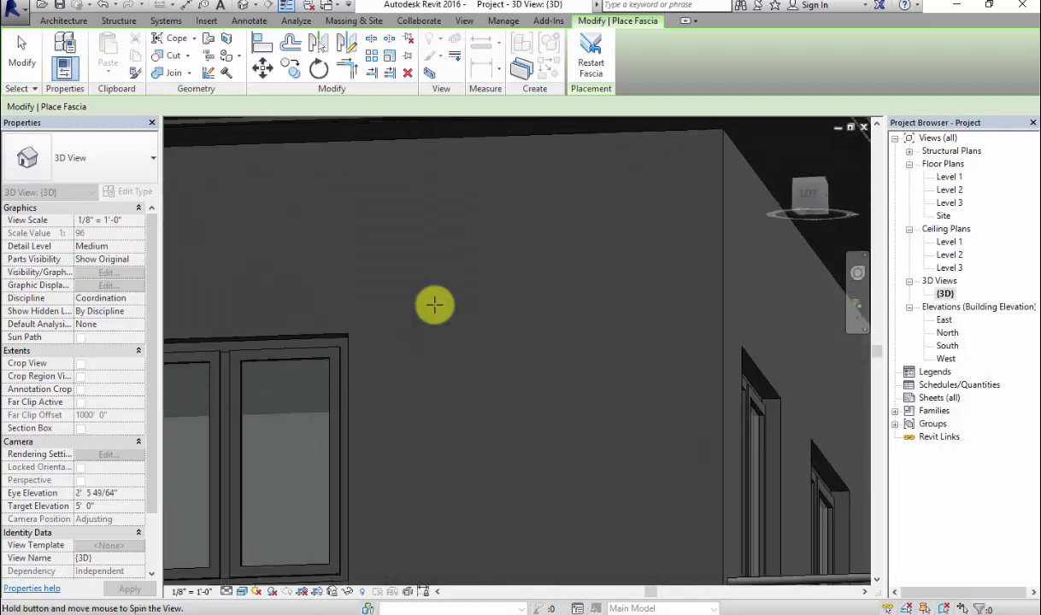
shift+middle_drag(435, 305, 435, 305)
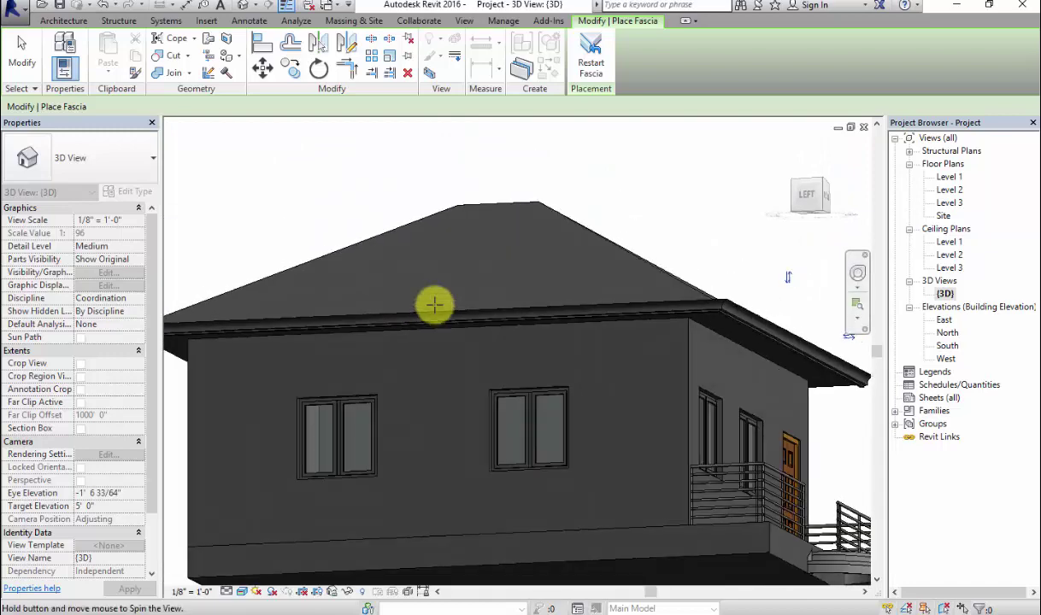
scroll(435, 305, up, 3)
shift+middle_drag(435, 305, 435, 305)
scroll(435, 305, down, 3)
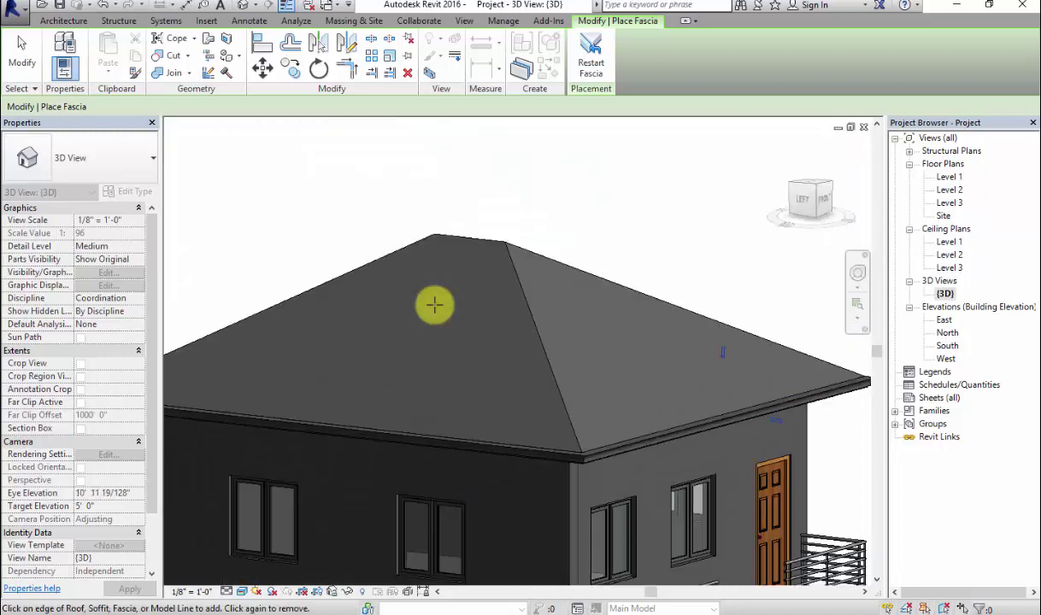
scroll(435, 305, up, 3)
key(Escape)
key(Escape)
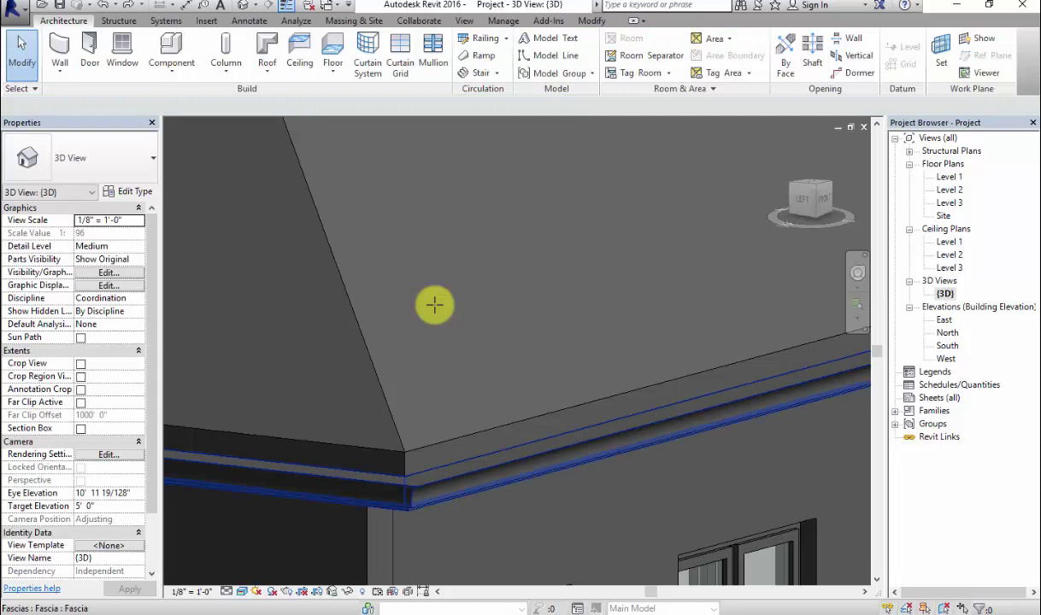
In the Family3 profile family, move the whole outline so the outer tip of its top line lies on the reference plane intersection.
click(838, 128)
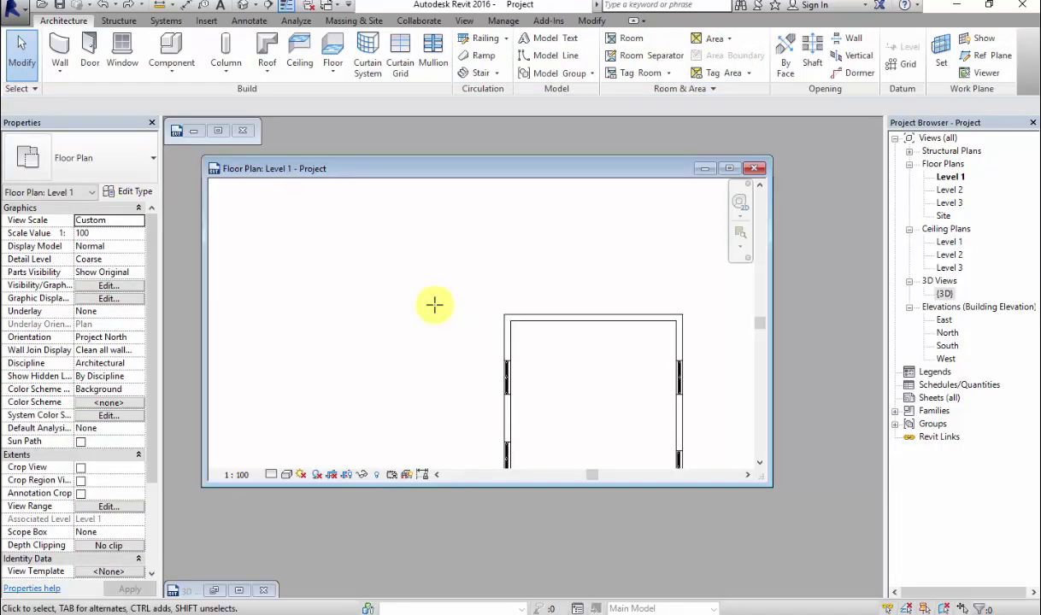
click(239, 590)
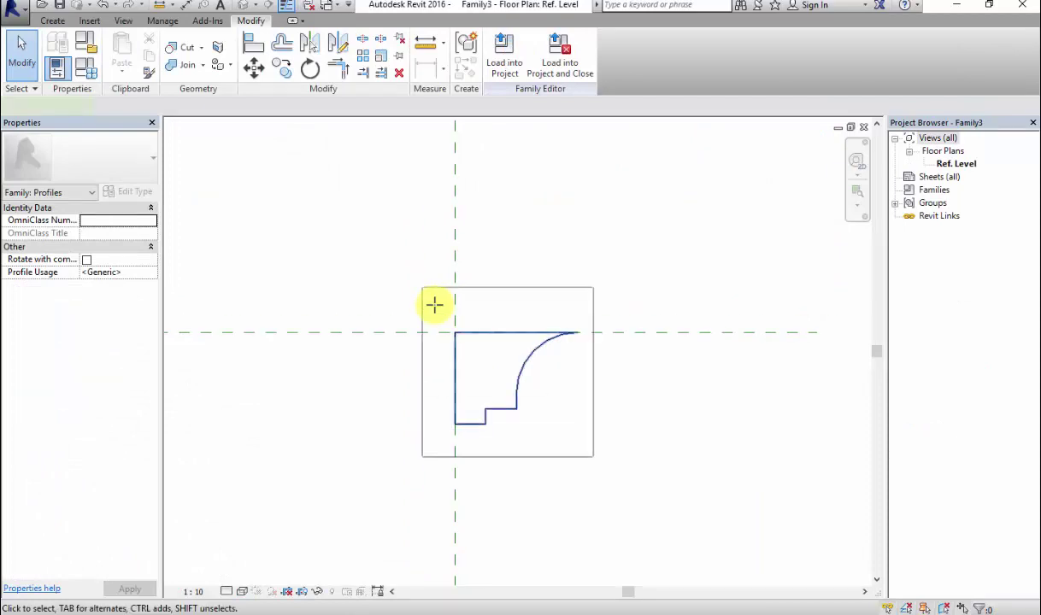
drag(434, 304, 434, 304)
key(m)
key(v)
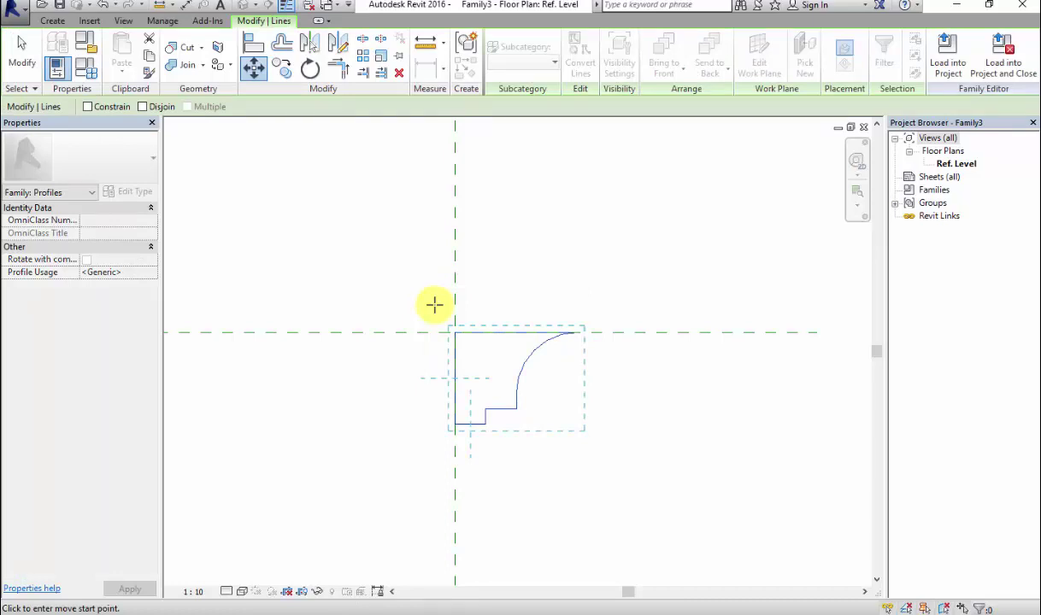
click(578, 332)
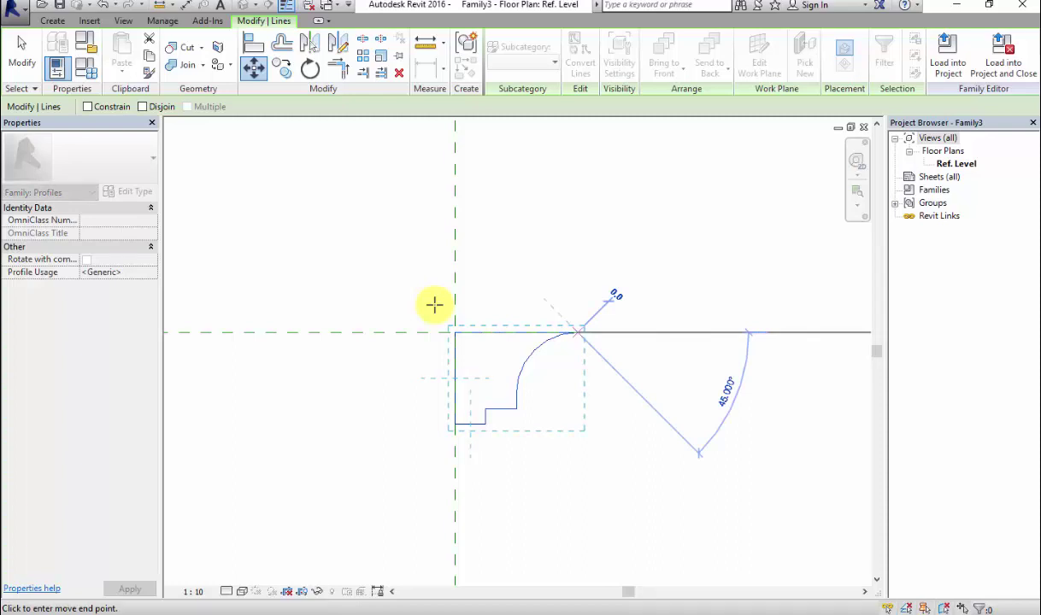
click(434, 305)
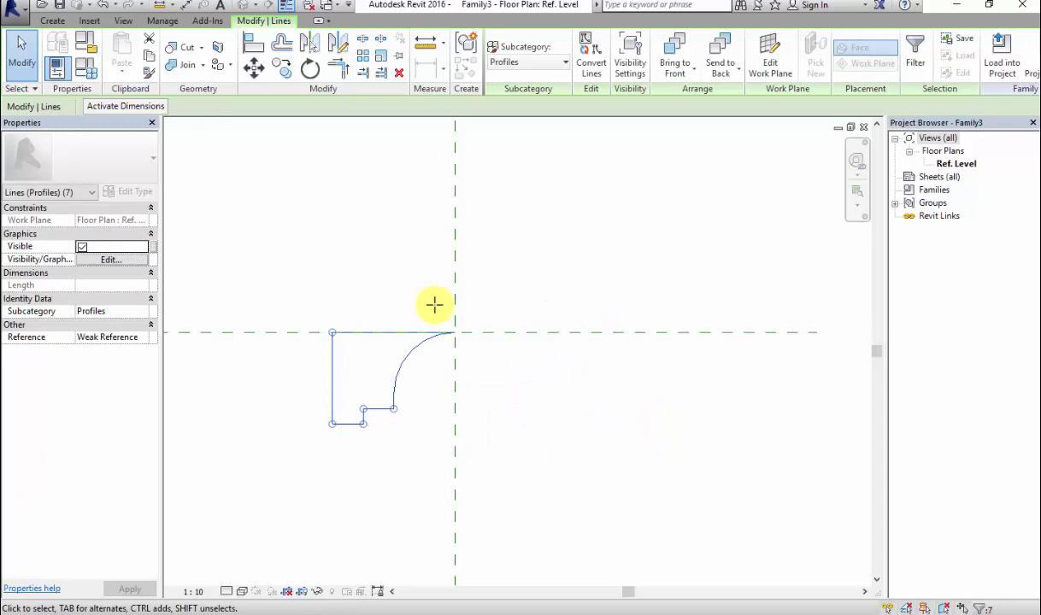
Load the modified profile into Project.rvt, overwriting the existing version of the family.
key(l)
key(p)
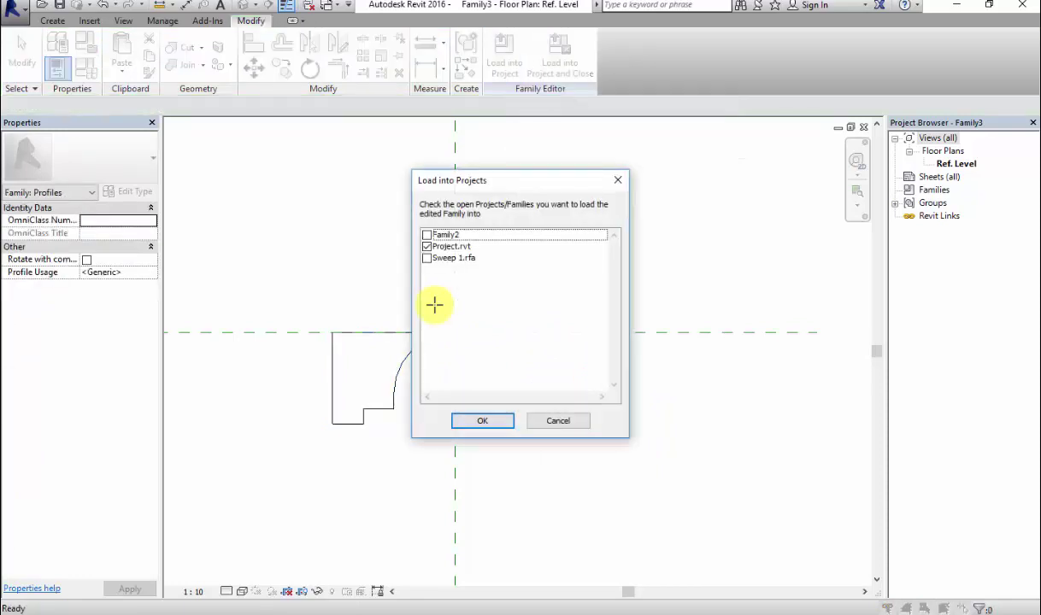
key(Down)
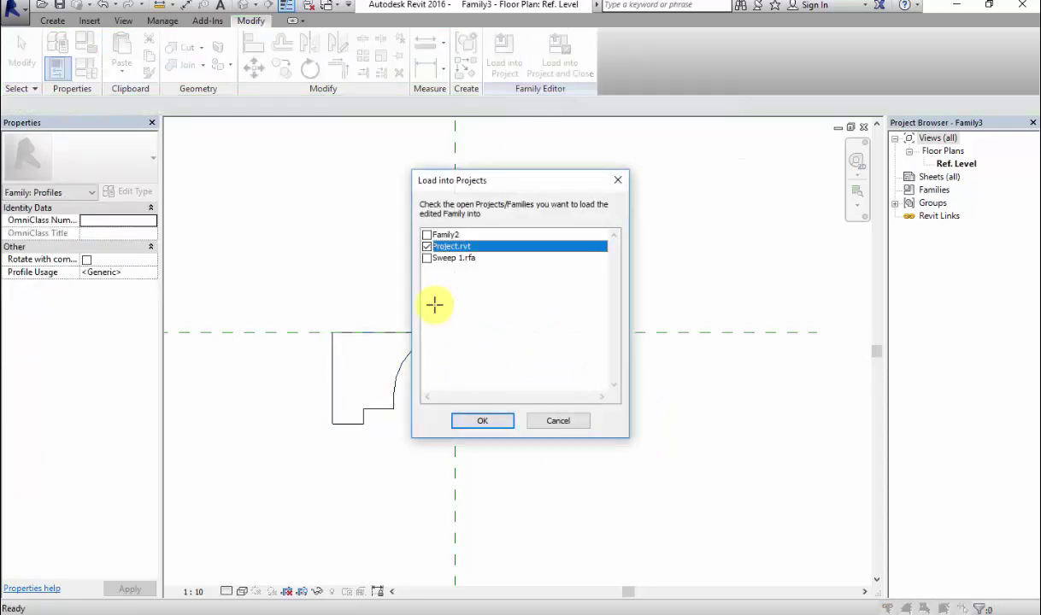
key(Return)
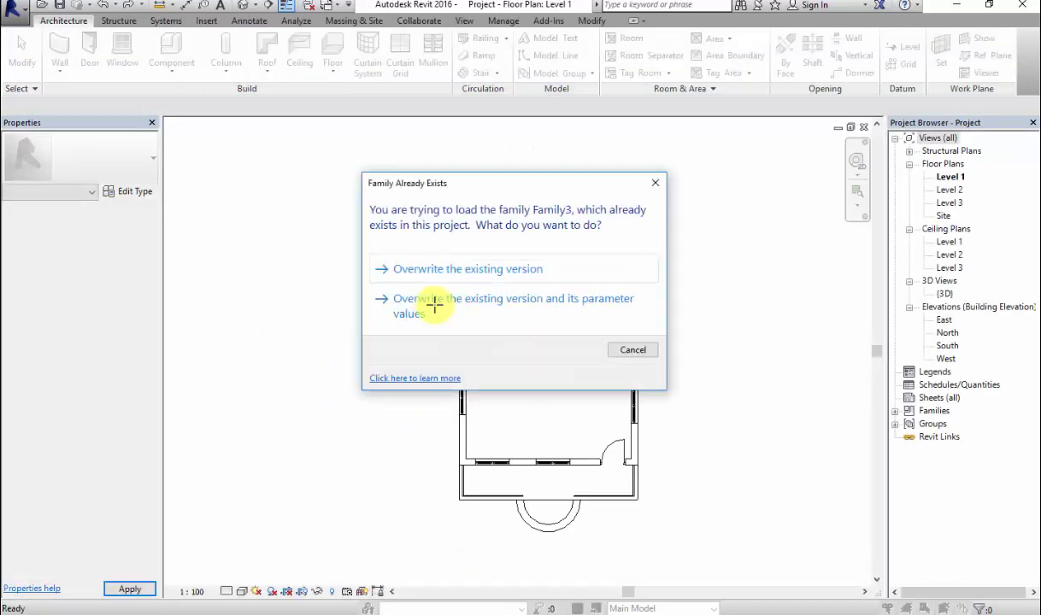
key(Return)
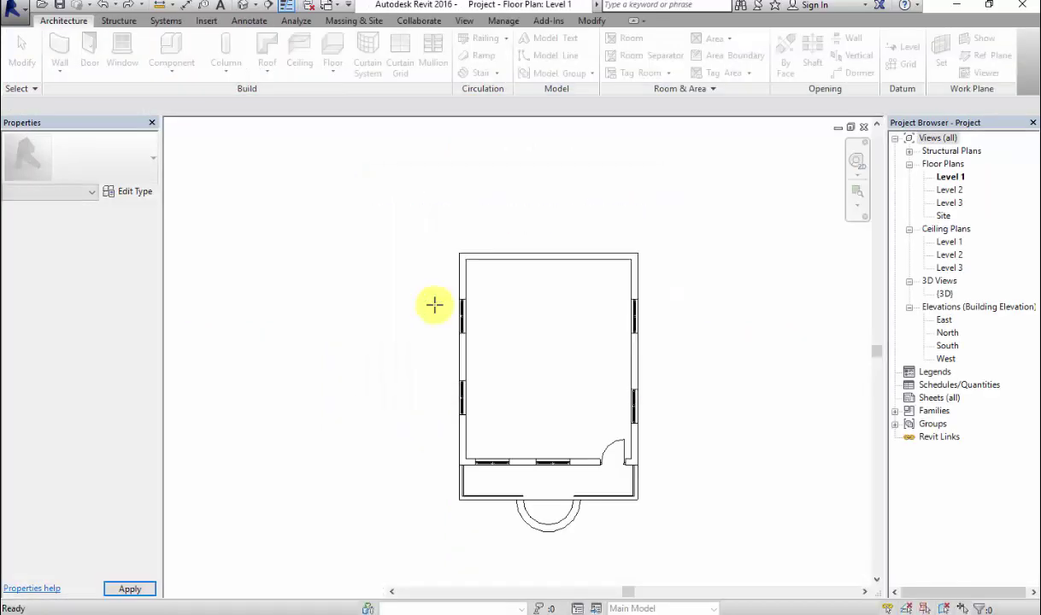
Return to the project's 3D view and delete the fascia from the roof eaves.
key(ctrl+Tab)
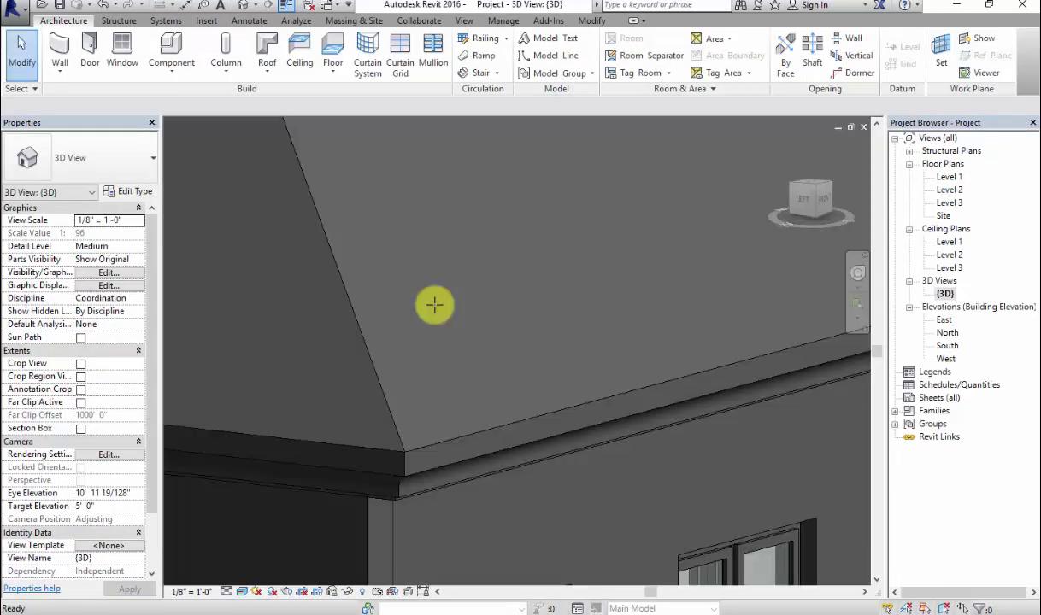
scroll(434, 305, down, 4)
scroll(434, 305, up, 6)
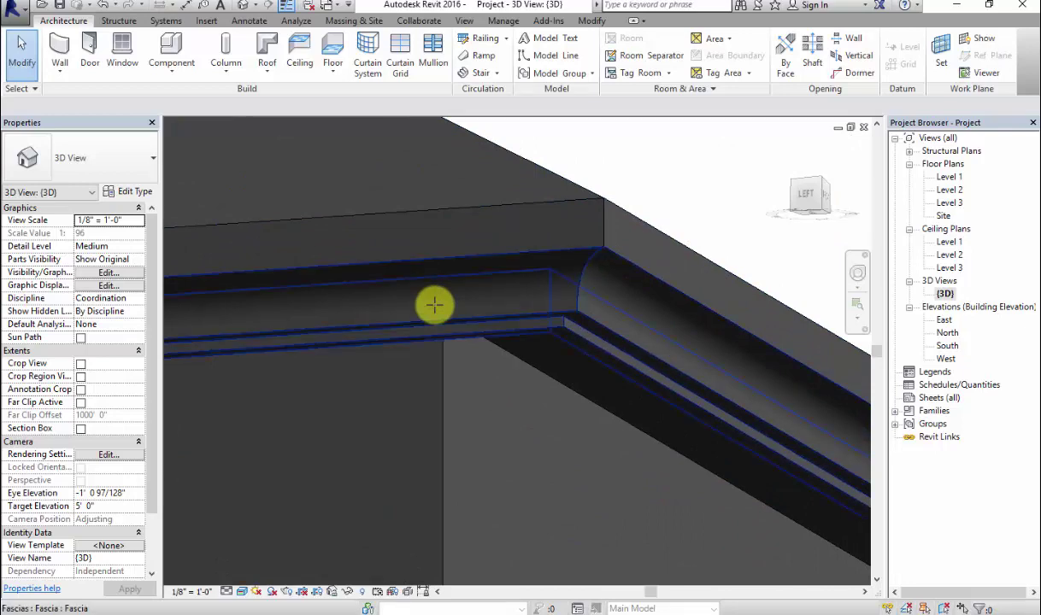
scroll(434, 305, down, 3)
scroll(434, 305, down, 2)
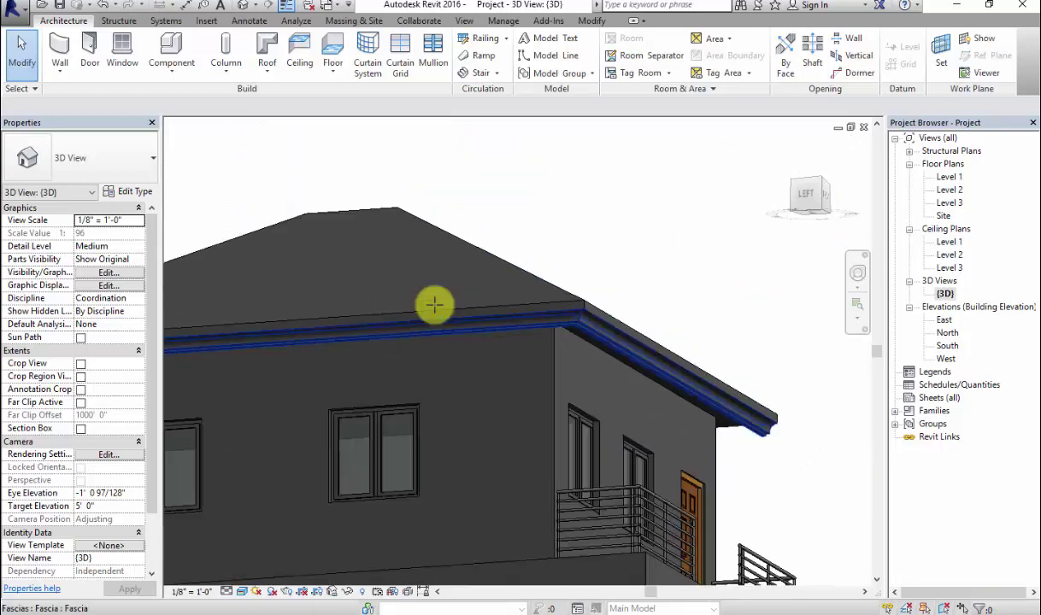
shift+middle_drag(434, 305, 434, 312)
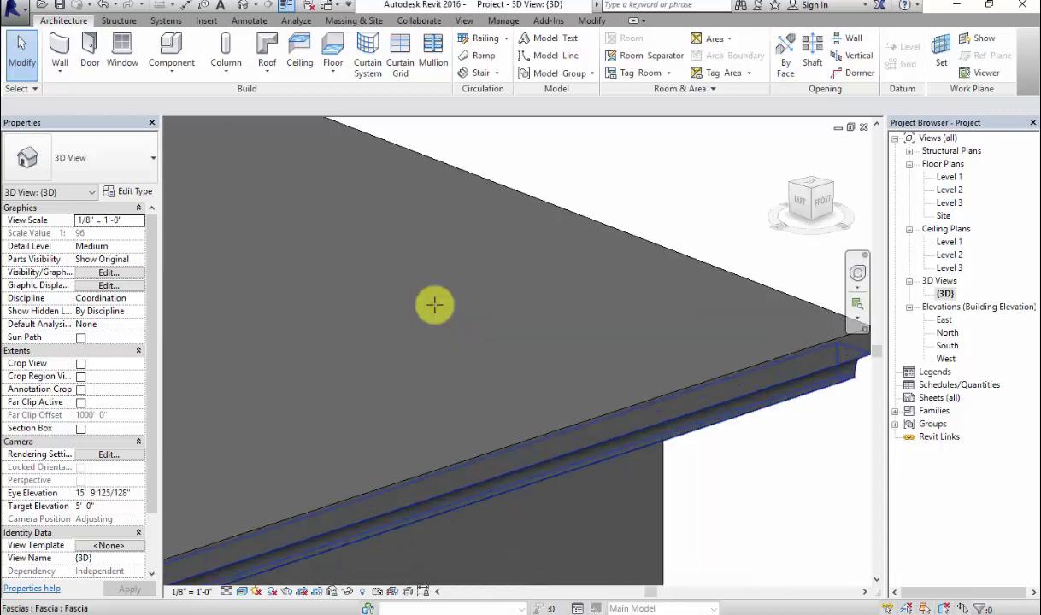
click(808, 384)
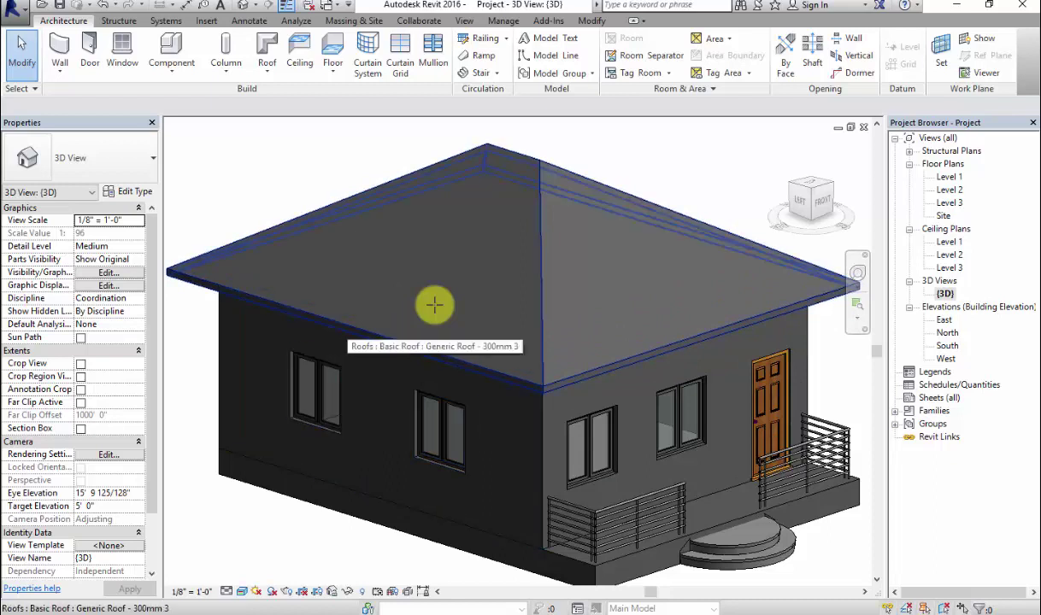
Place a roof gutter along the lower edge of the front eave.
click(266, 70)
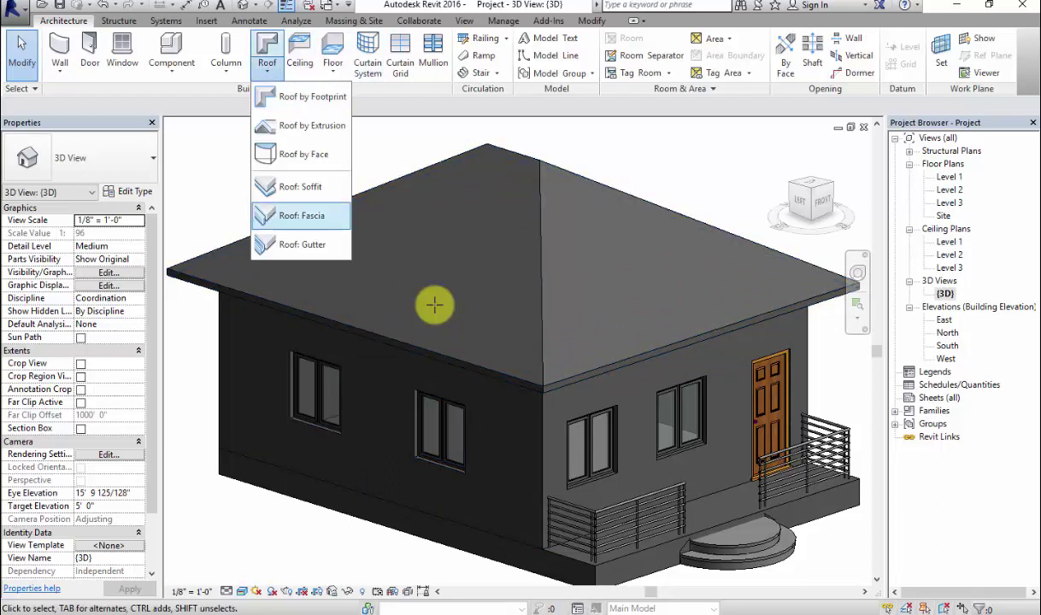
click(302, 244)
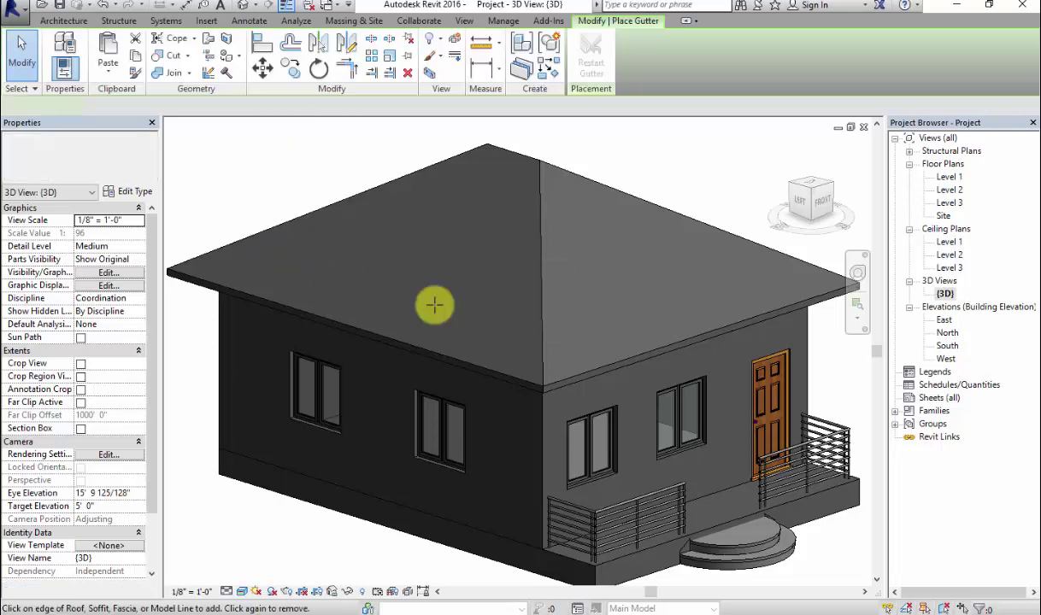
scroll(434, 305, up, 5)
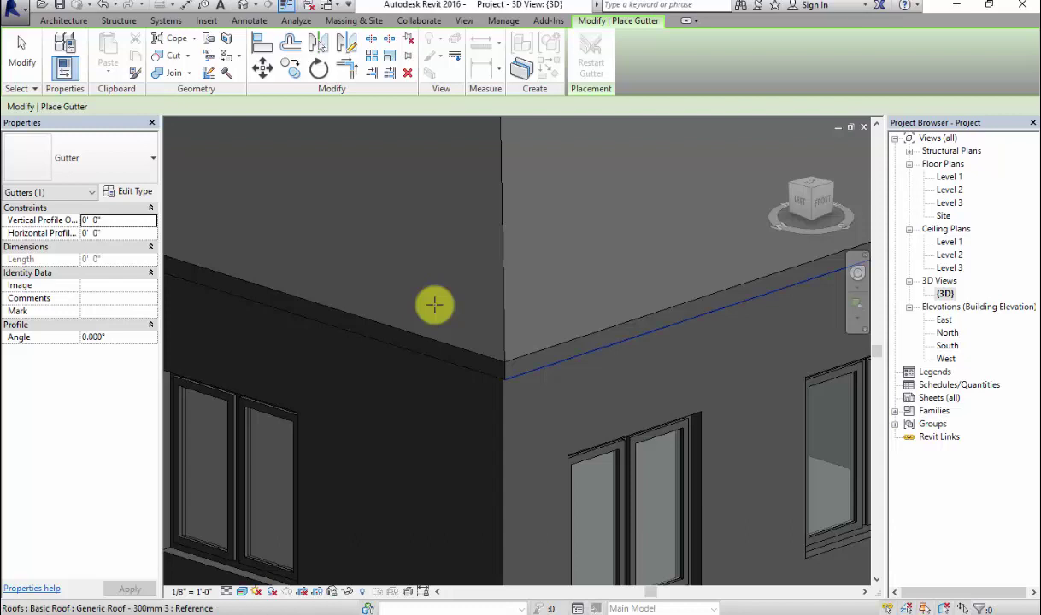
click(551, 364)
scroll(484, 474, down, 3)
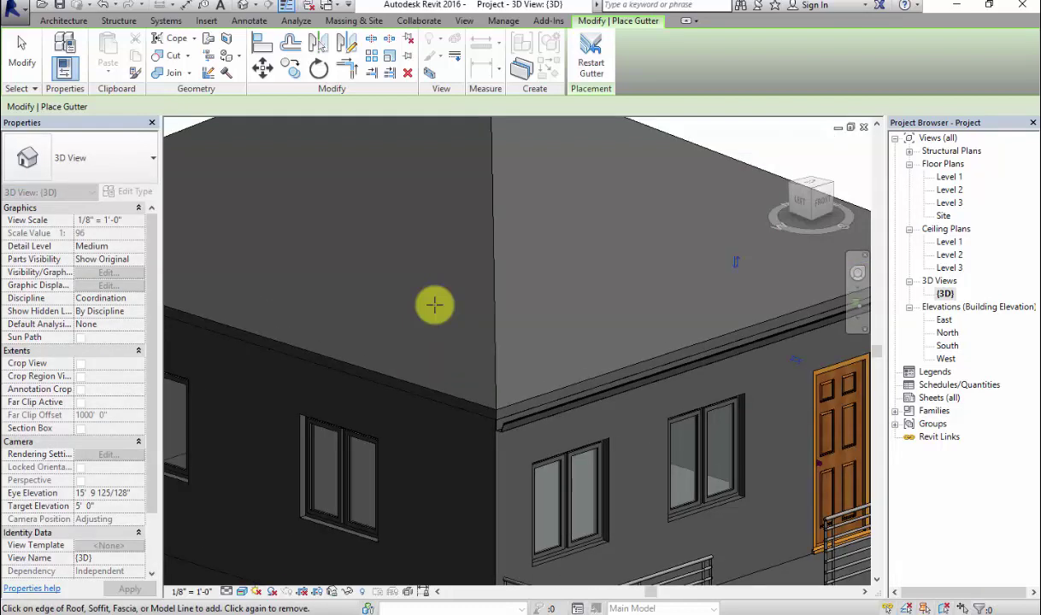
Add the gutter along the lower edge of the left eave as well, and check how it turns the front corner.
shift+middle_drag(434, 305, 478, 293)
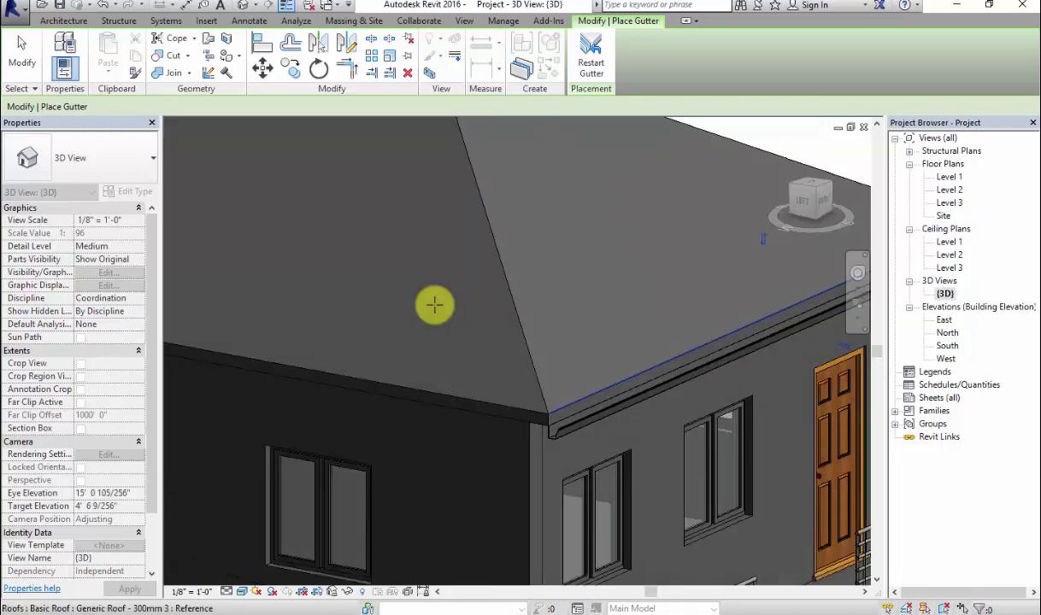
scroll(434, 305, down, 2)
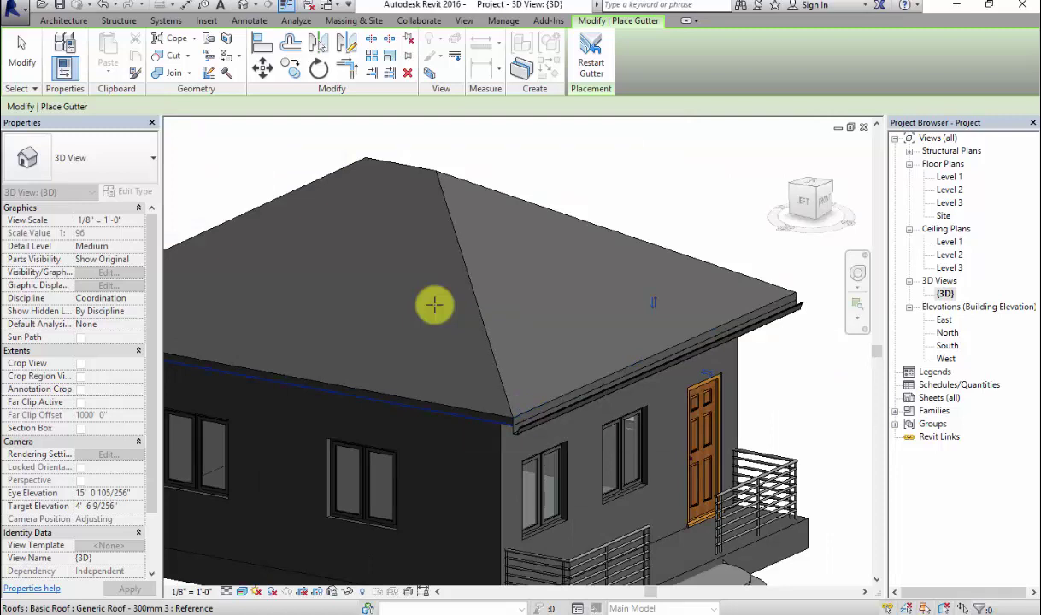
scroll(434, 306, down, 1)
scroll(434, 305, up, 4)
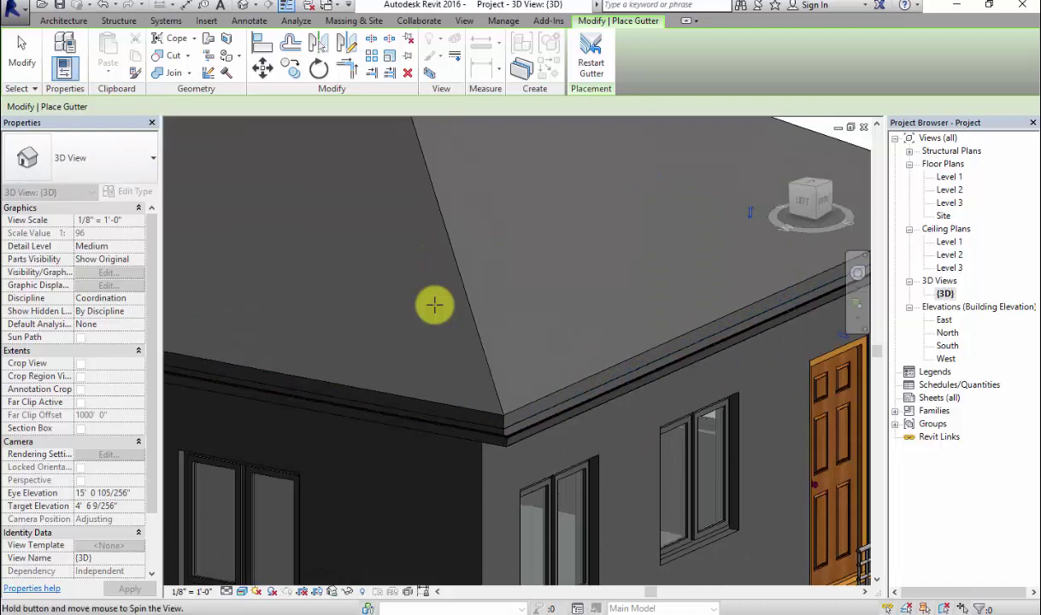
scroll(434, 305, up, 1)
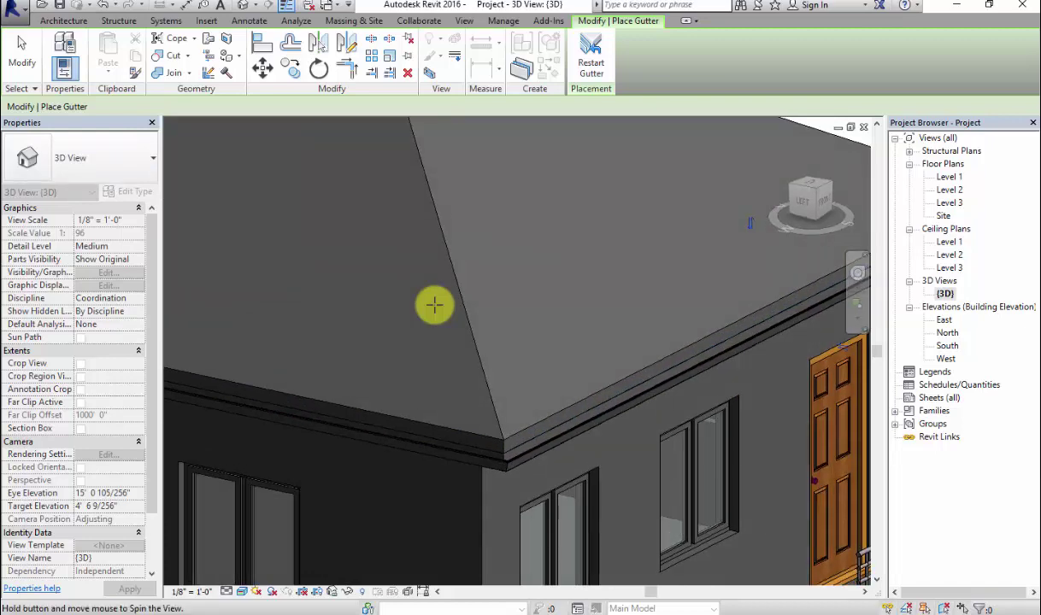
scroll(434, 305, down, 5)
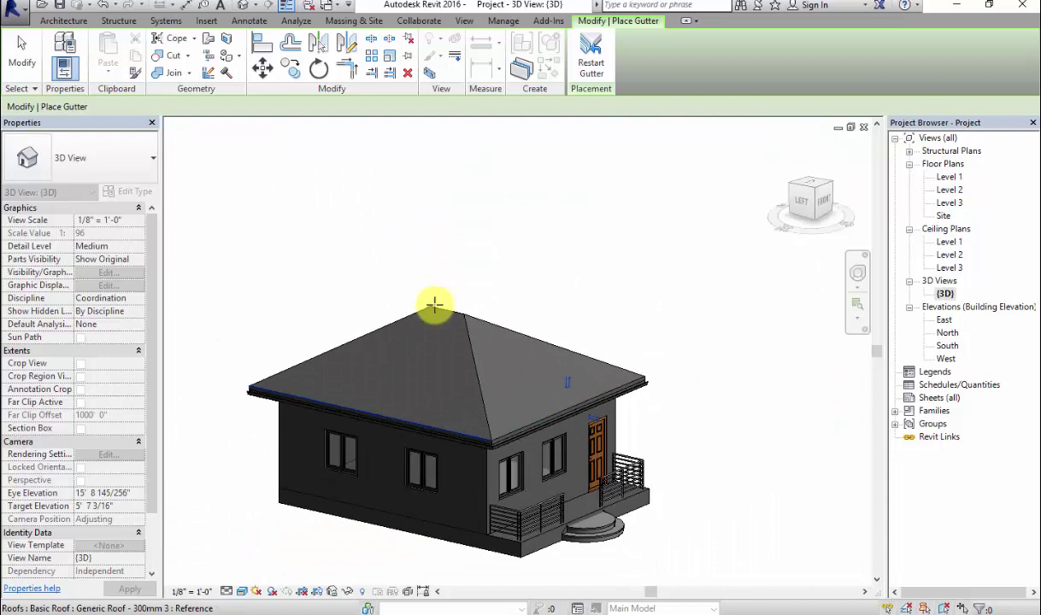
scroll(434, 305, up, 2)
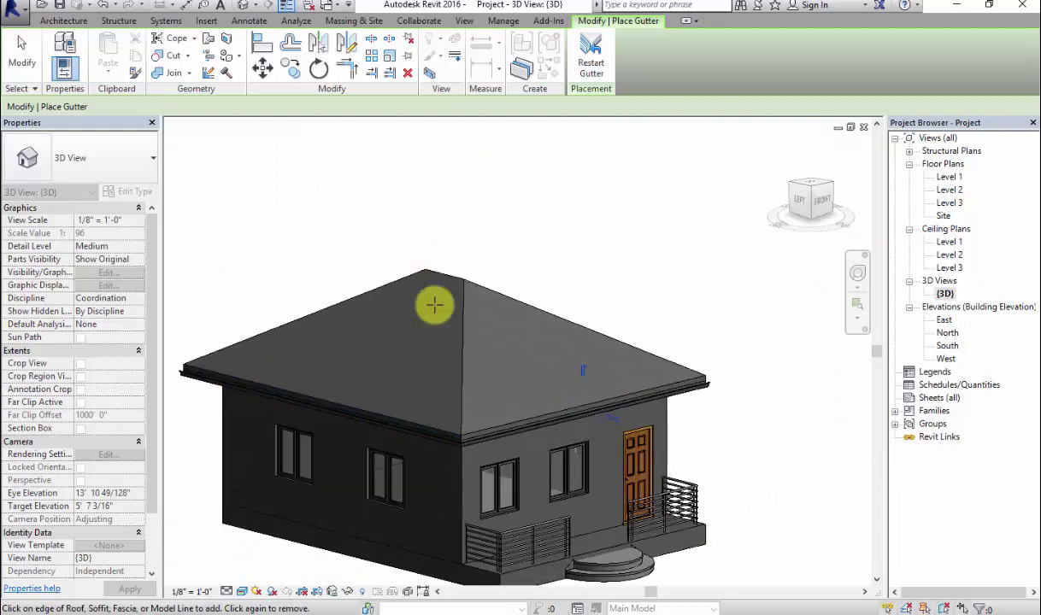
scroll(434, 305, up, 2)
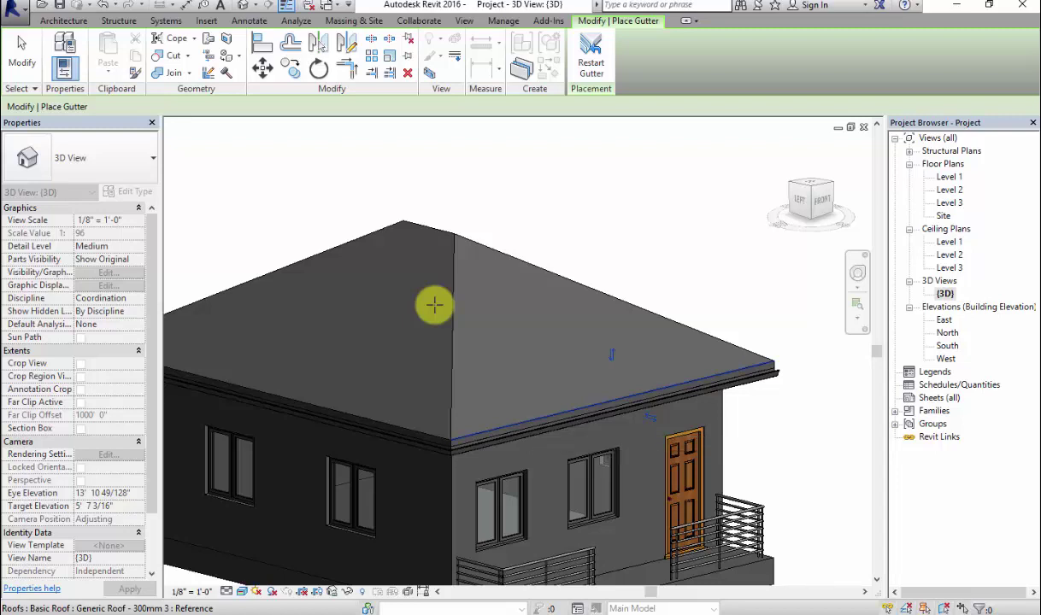
Create a new profile family from the metric profile template.
click(14, 10)
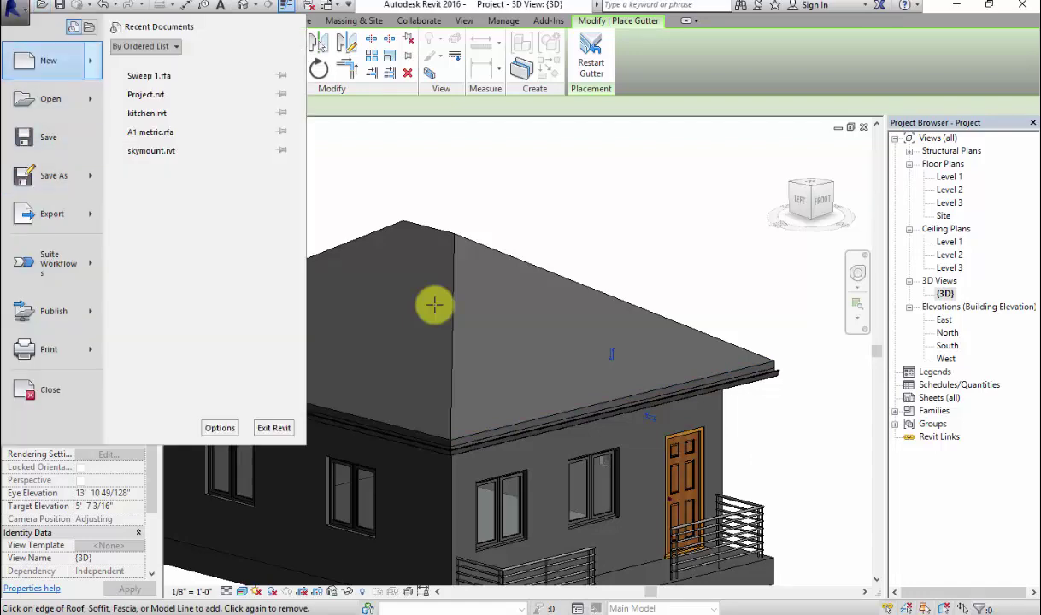
mouse_move(49, 61)
click(162, 106)
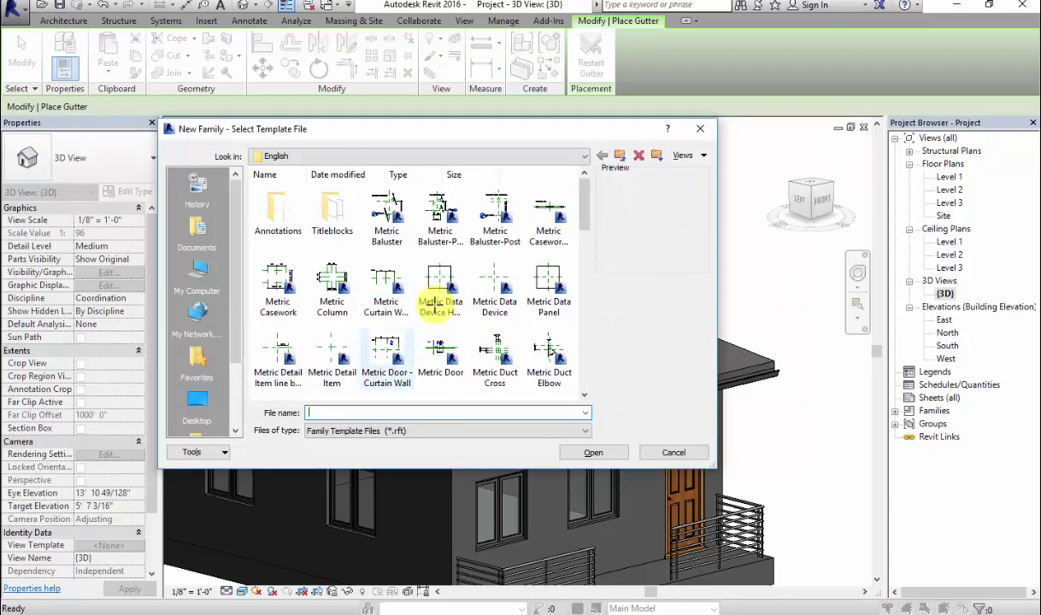
click(387, 363)
scroll(386, 363, down, 3)
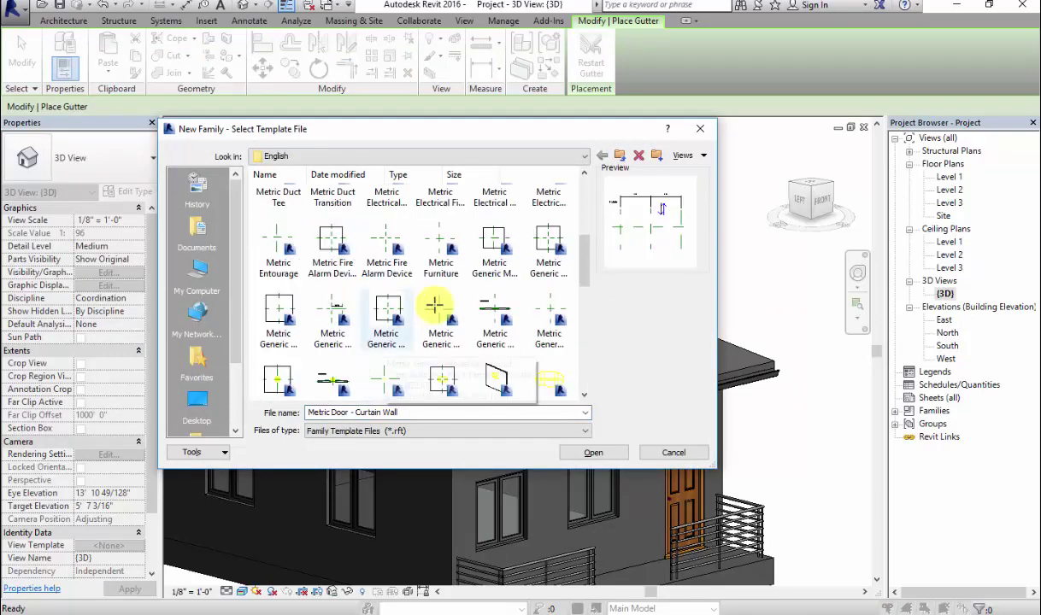
scroll(434, 305, down, 3)
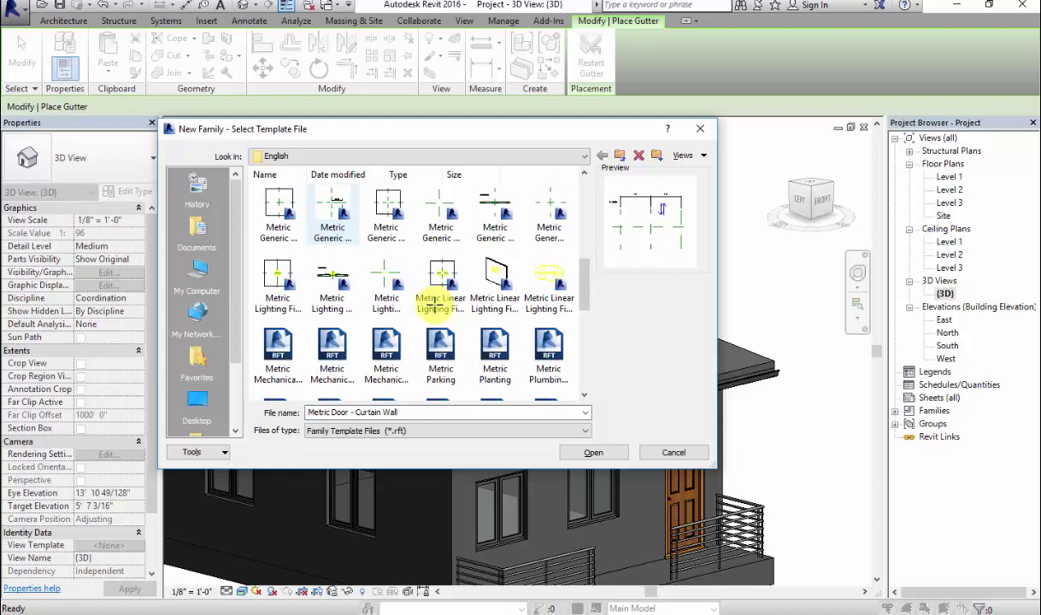
double_click(434, 305)
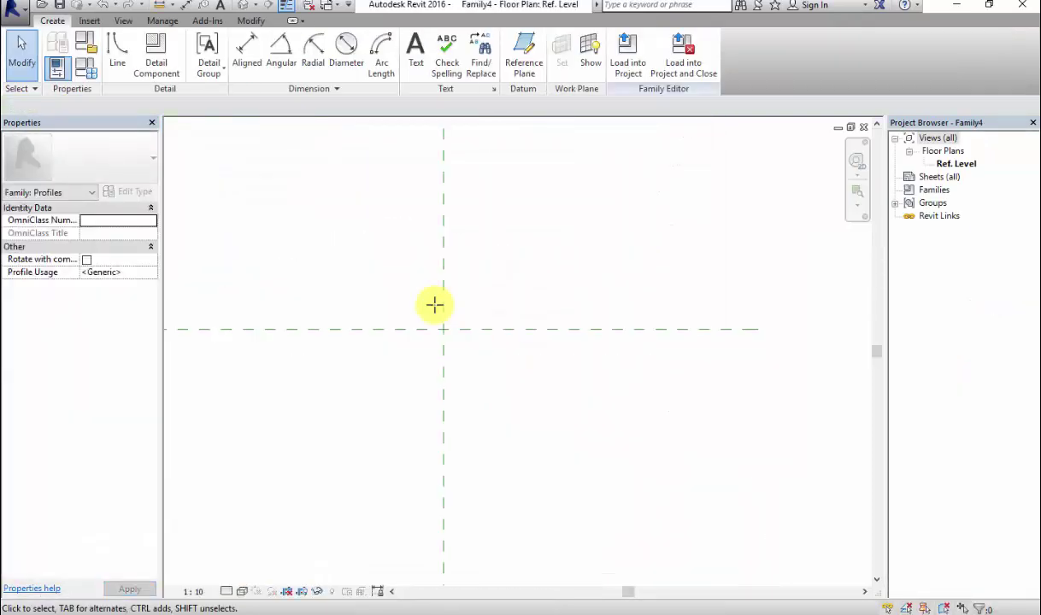
Draw a downward semicircular arc 140 mm wide with a 70 mm radius, starting at the reference plane intersection and ending on the horizontal plane.
key(l)
key(i)
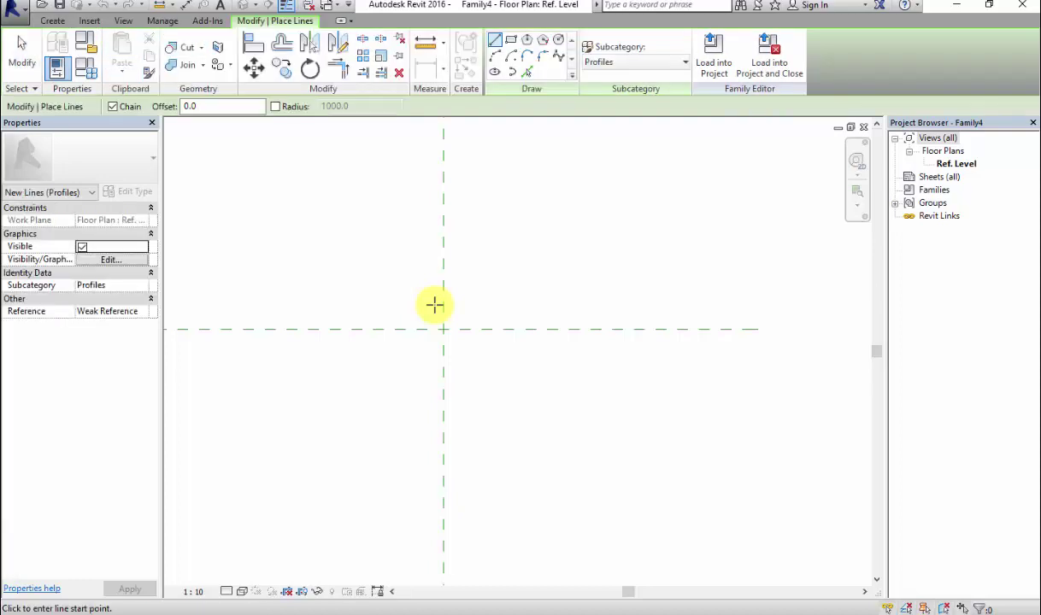
key(a)
key(r)
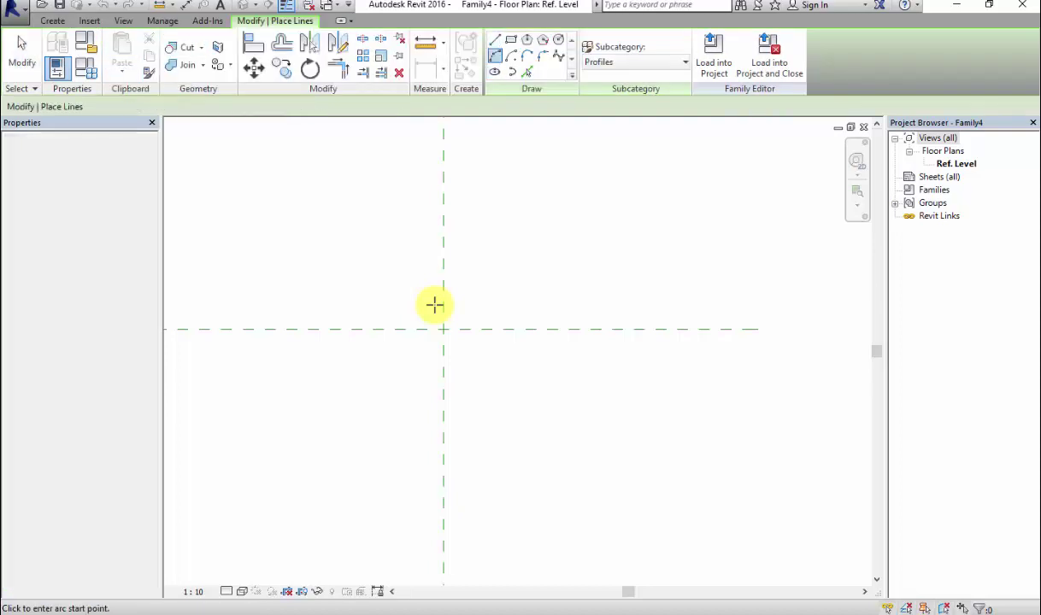
click(444, 329)
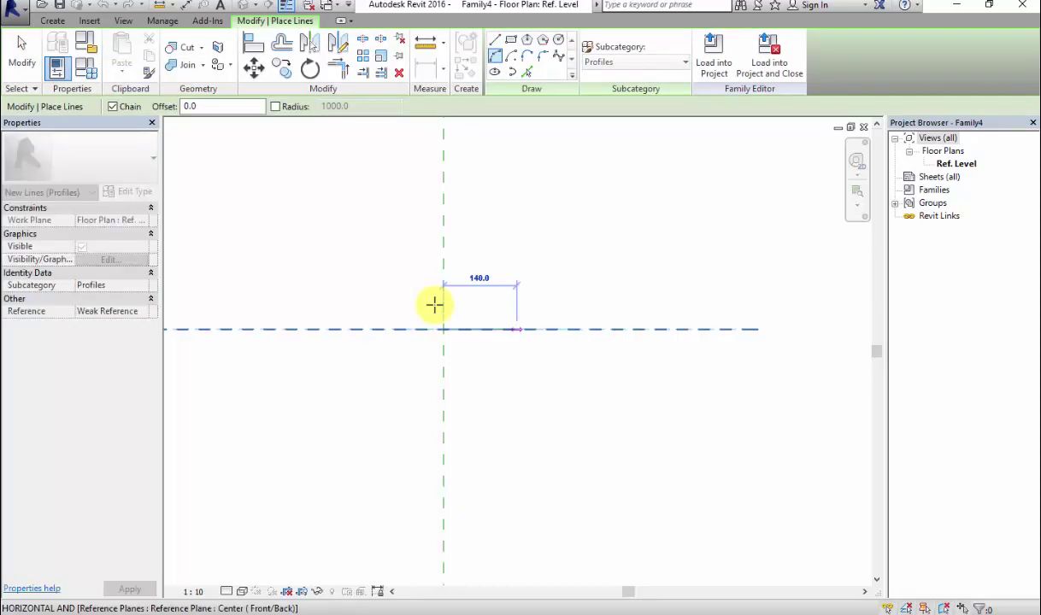
click(516, 329)
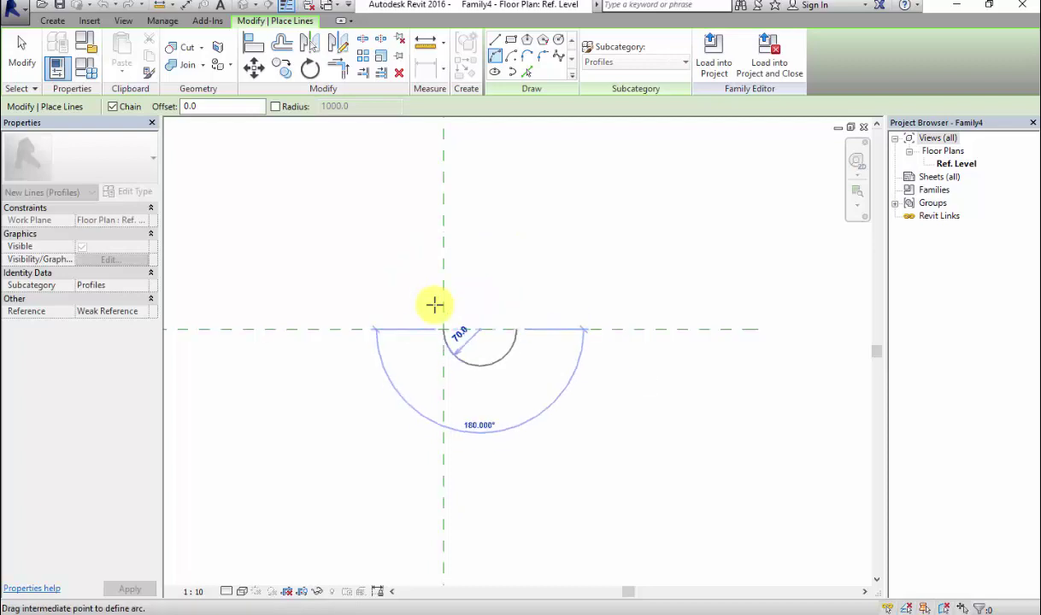
key(Escape)
key(Escape)
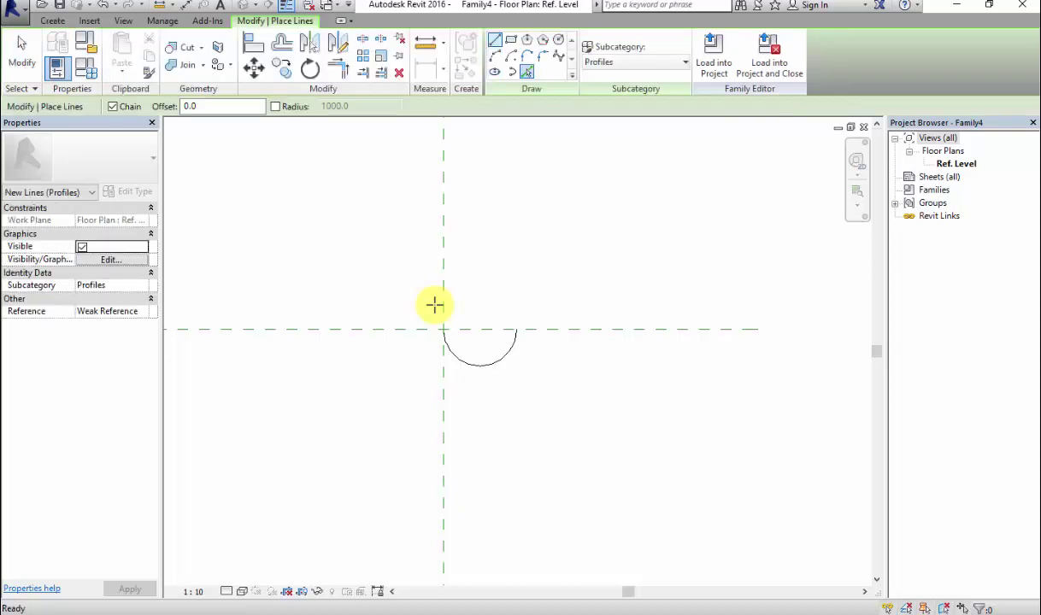
Offset the semicircular arc inward by 5 mm to form the gutter's wall thickness.
key(p)
key(l)
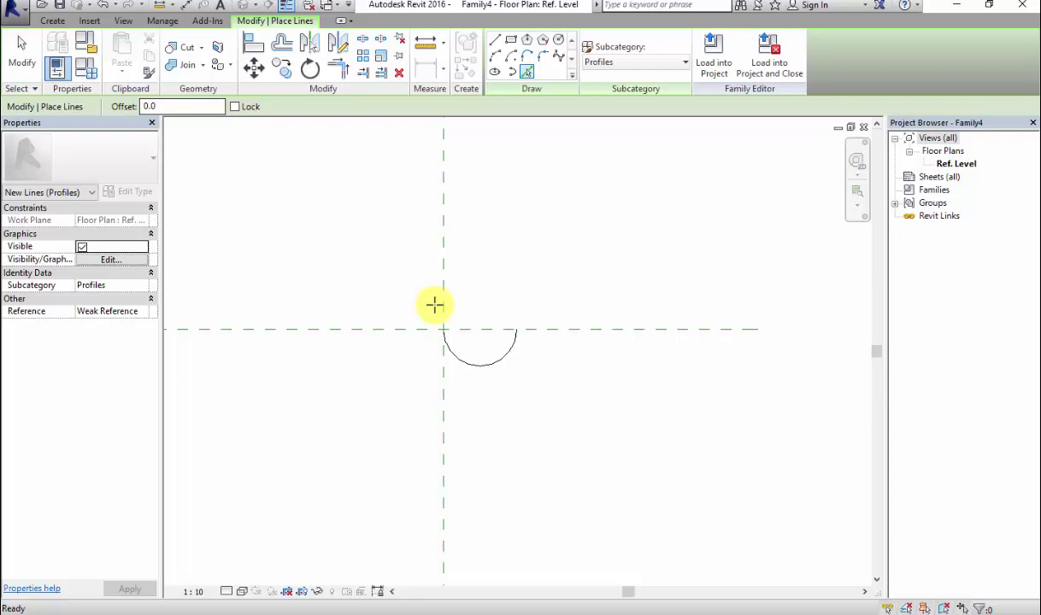
key(Tab)
key(Tab)
key(Tab)
text(3)
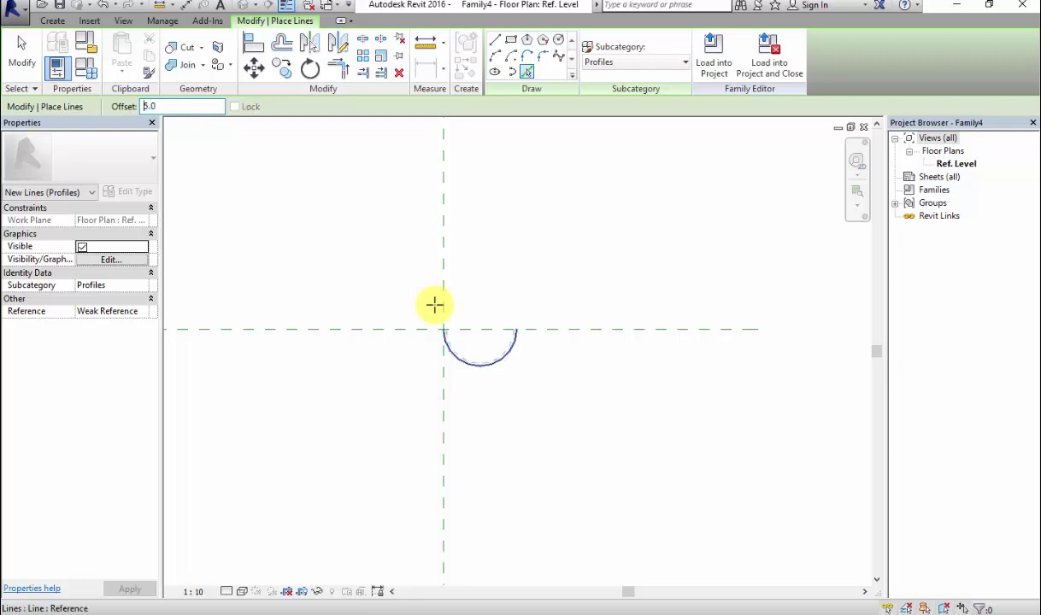
click(476, 363)
Try to close the open end of the two arcs at the reference plane intersection with a short line, and undo it.
scroll(476, 346, up, 2)
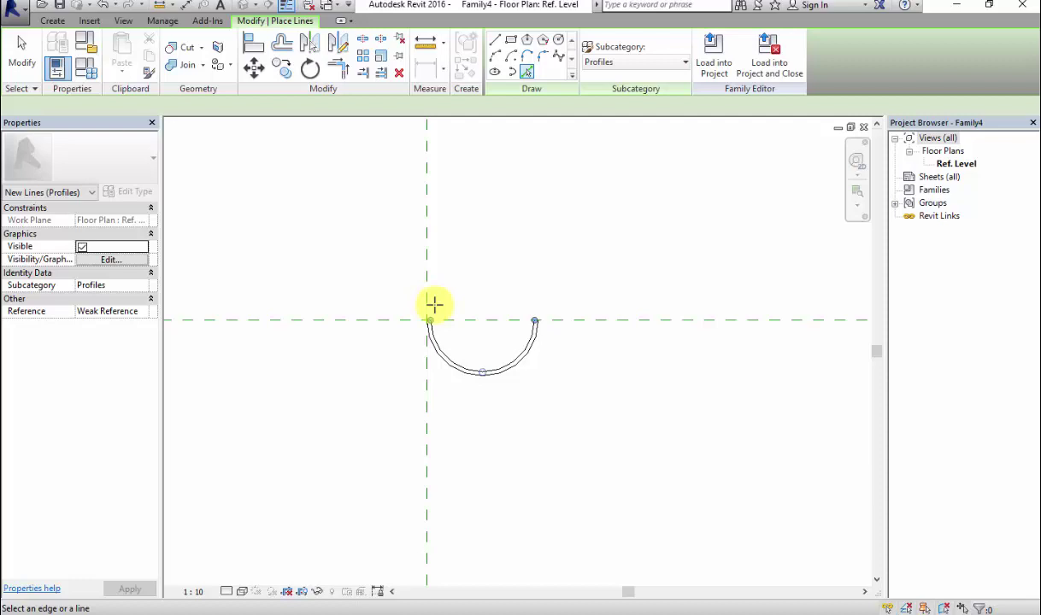
scroll(434, 305, up, 5)
click(495, 40)
click(371, 368)
click(393, 368)
click(370, 368)
key(ctrl+z)
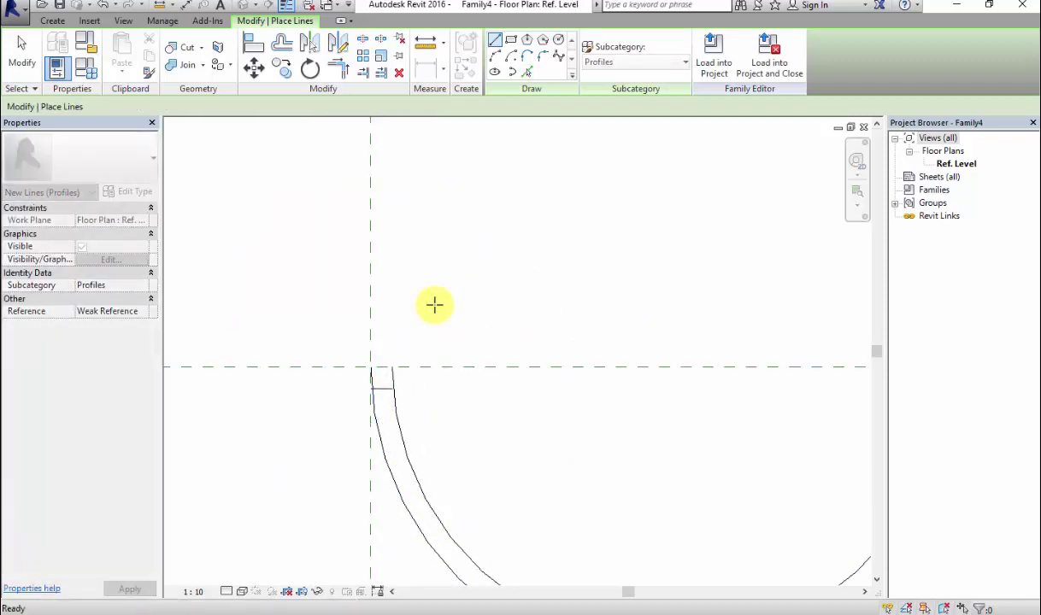
Close both open ends of the concentric arcs with short lines along the horizontal reference plane.
scroll(435, 305, down, 1)
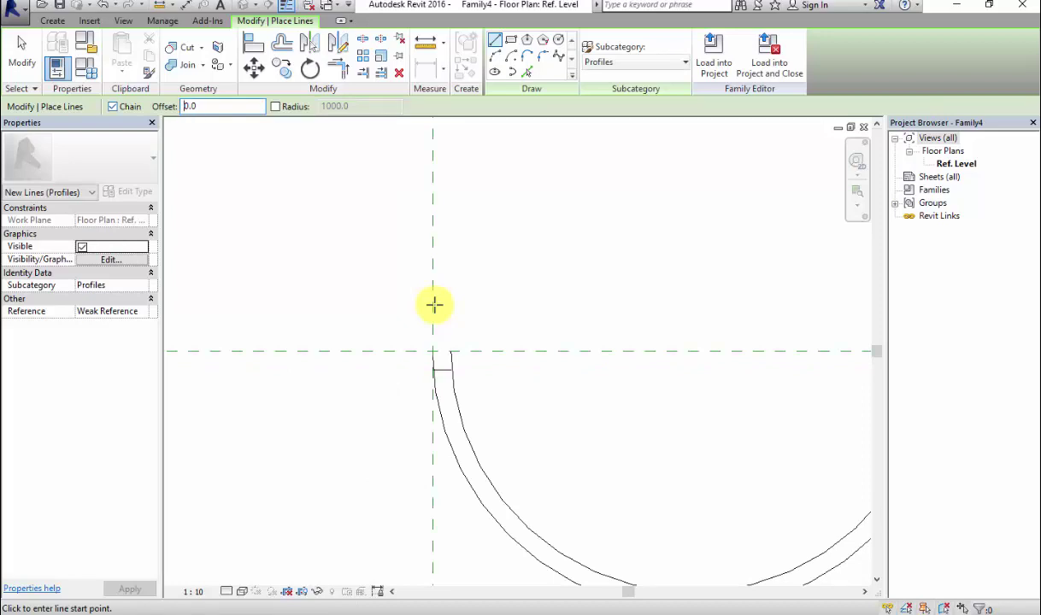
scroll(435, 305, up, 4)
click(437, 322)
click(388, 321)
scroll(435, 305, down, 5)
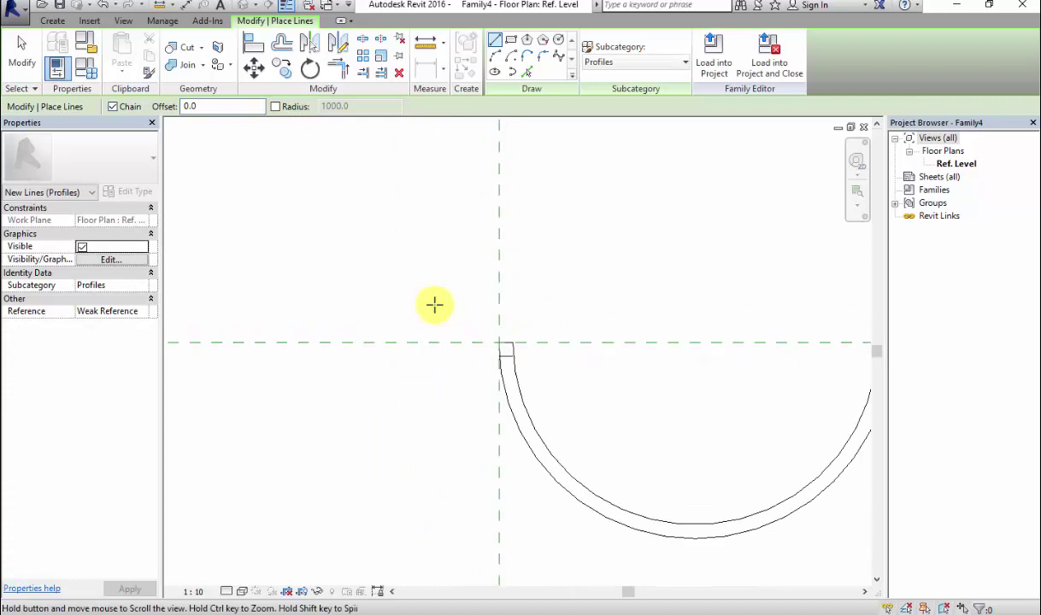
scroll(435, 305, up, 2)
scroll(435, 305, down, 4)
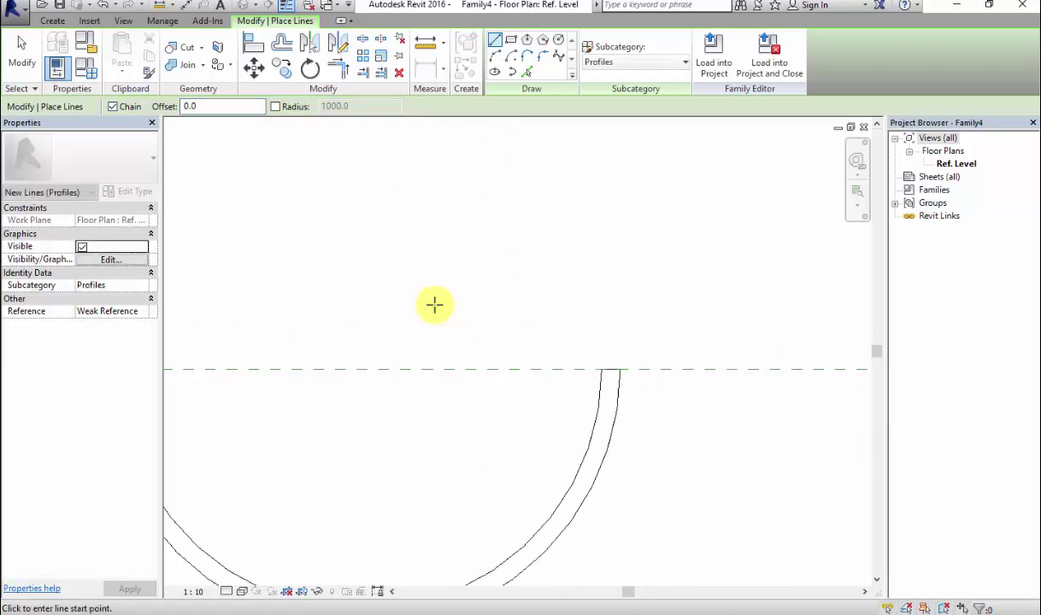
End line drawing and delete the stray short line between the arcs just below the left end cap.
key(Escape)
key(Escape)
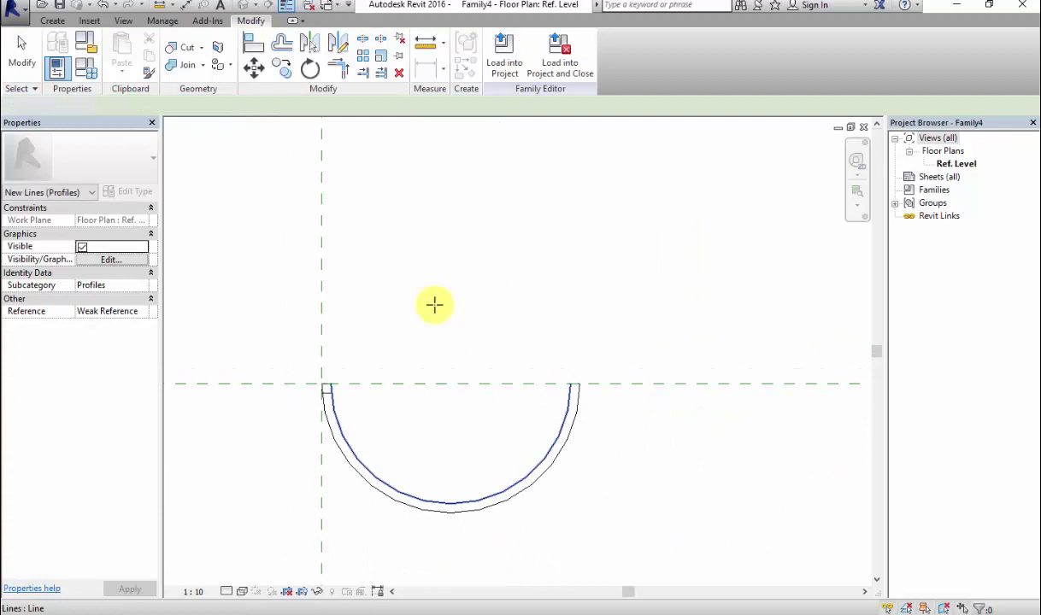
scroll(435, 305, up, 1)
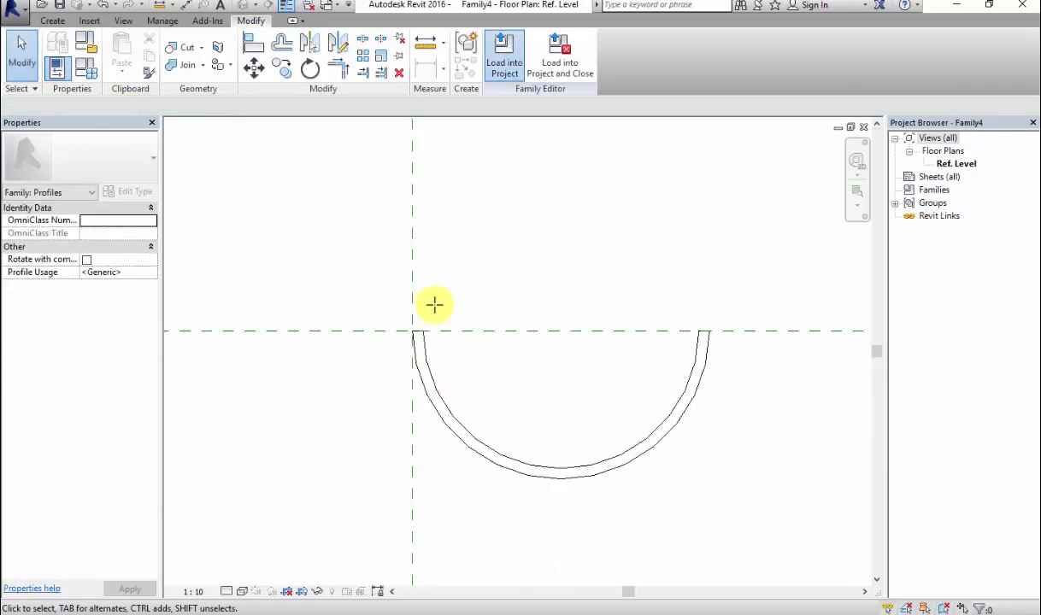
Load the half-round profile into the project and set the Gutter type's profile to Family4 : Family4.
click(504, 56)
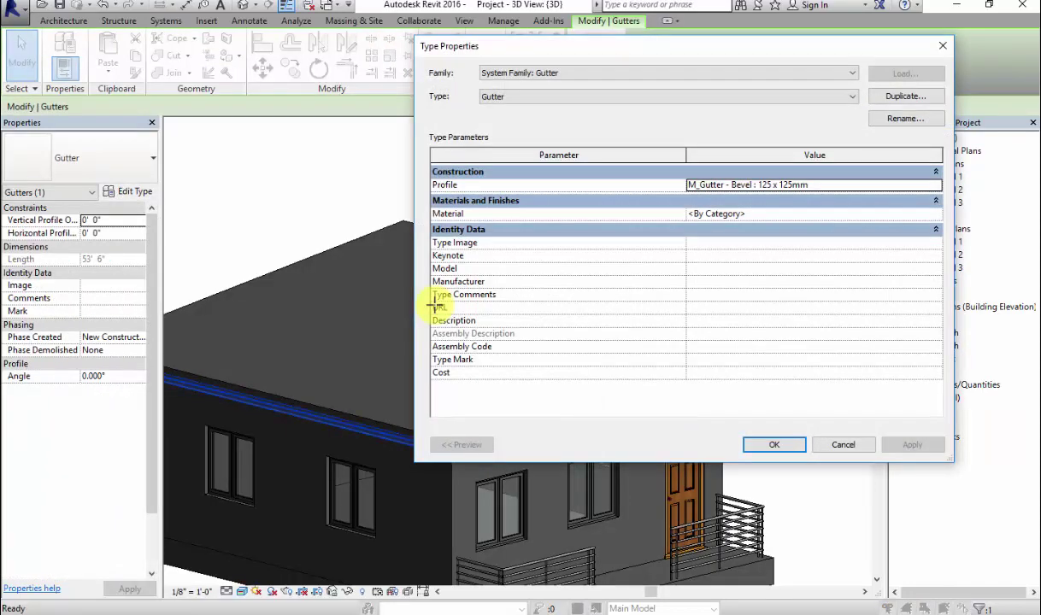
click(936, 185)
scroll(743, 227, up, 1)
click(726, 228)
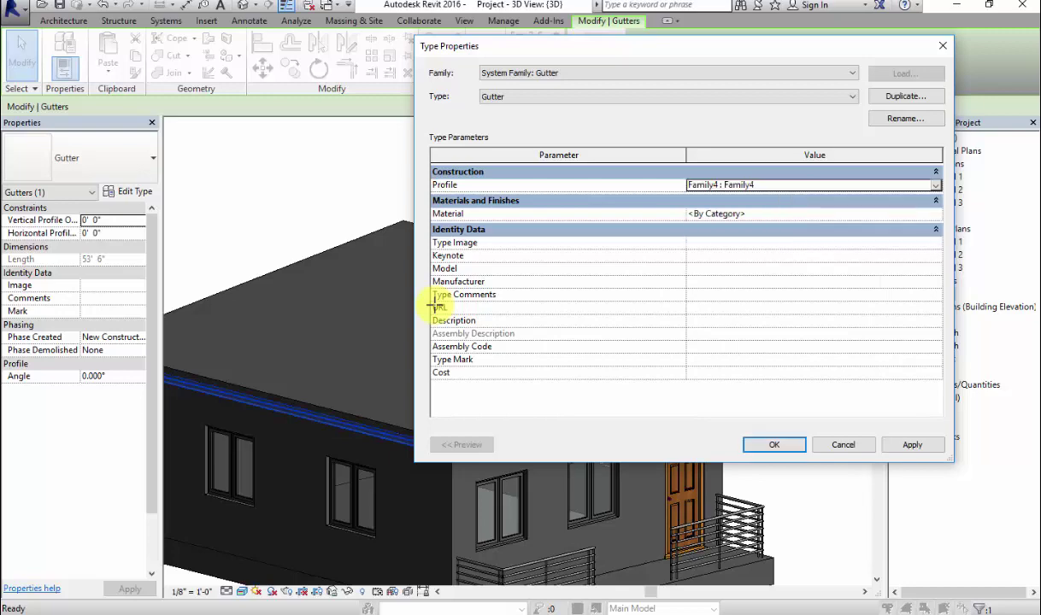
click(913, 445)
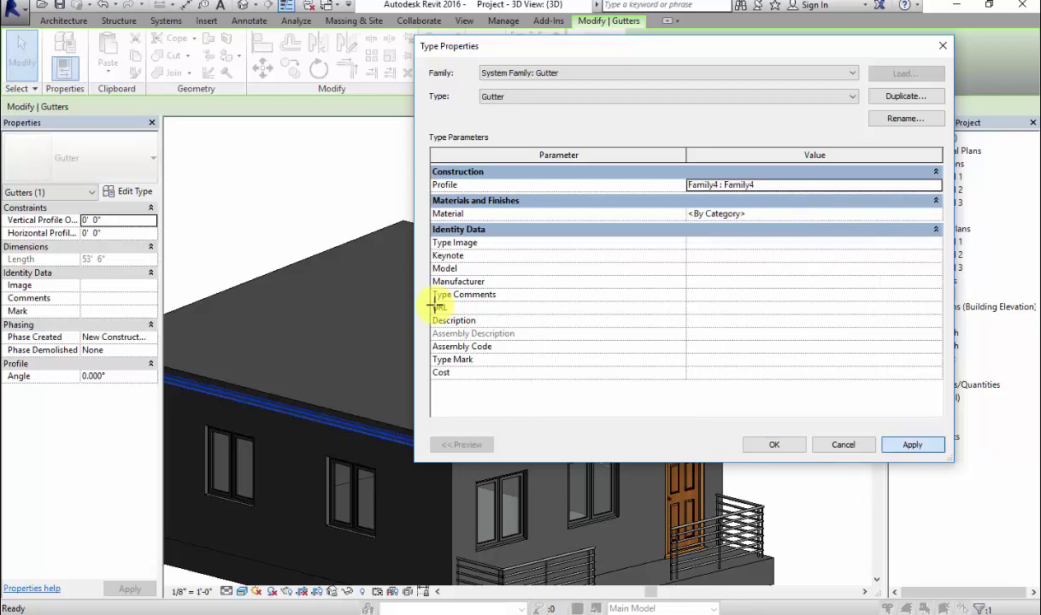
click(774, 445)
key(Escape)
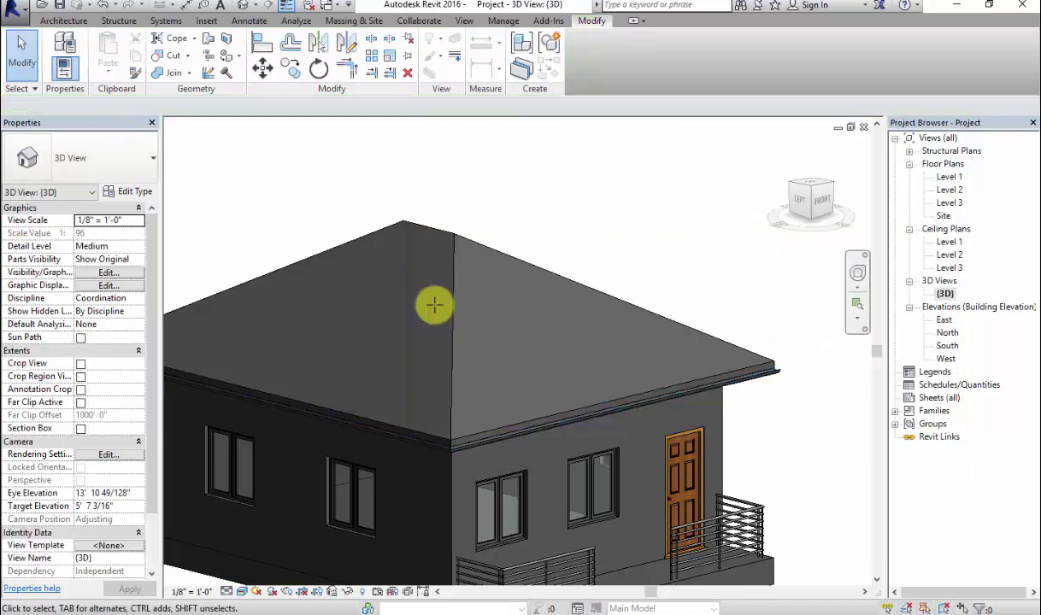
shift+middle_drag(434, 305, 434, 305)
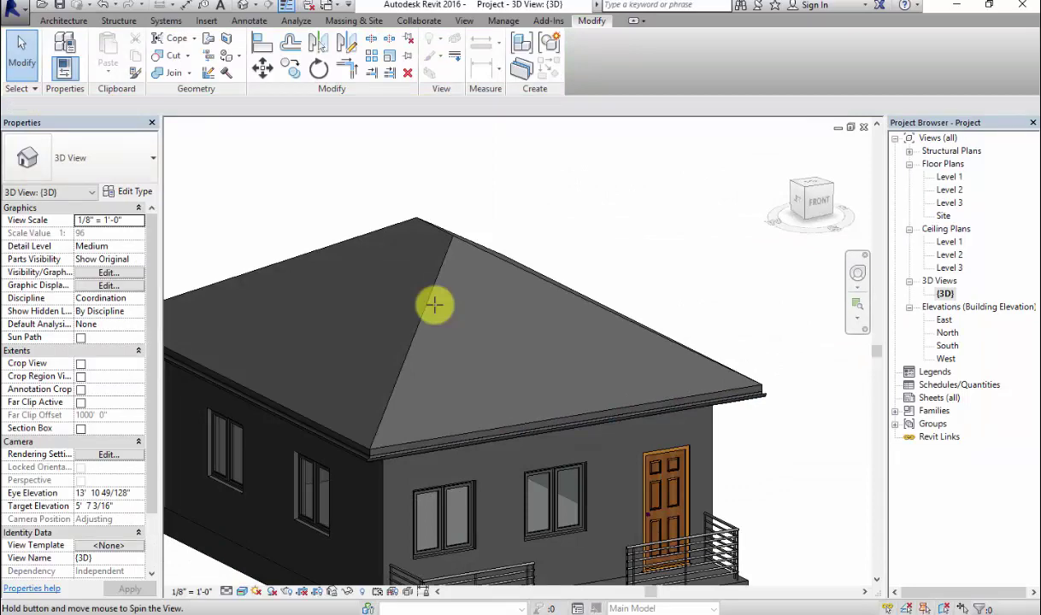
Inspect the half-round gutter along the roof edges and at the corners, up close and around the whole house in 3D.
scroll(434, 305, up, 5)
shift+middle_drag(434, 305, 434, 305)
scroll(434, 305, down, 2)
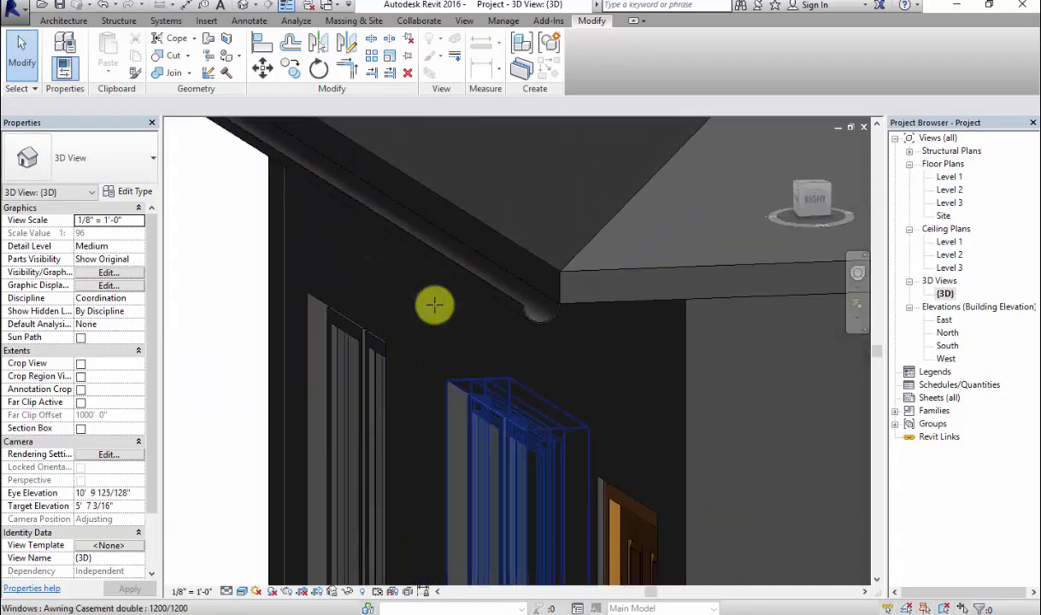
scroll(434, 305, down, 5)
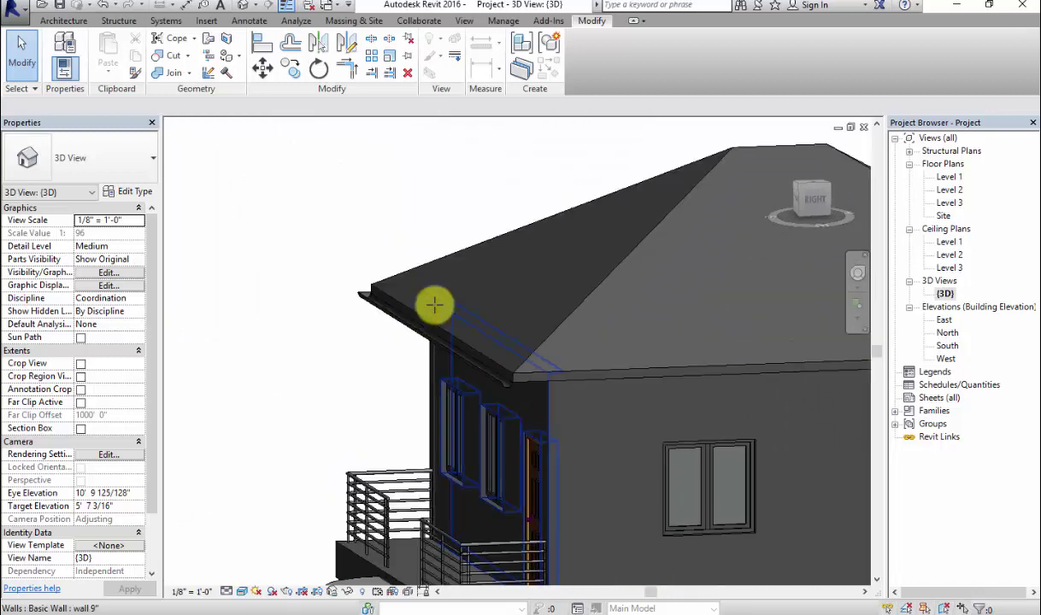
shift+middle_drag(434, 305, 434, 305)
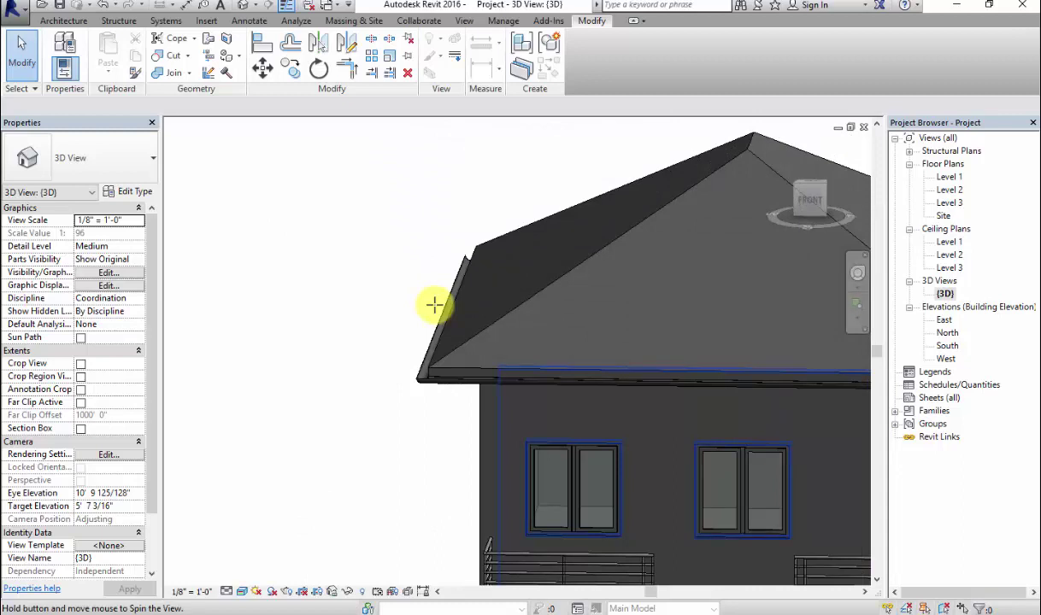
shift+middle_drag(434, 305, 434, 305)
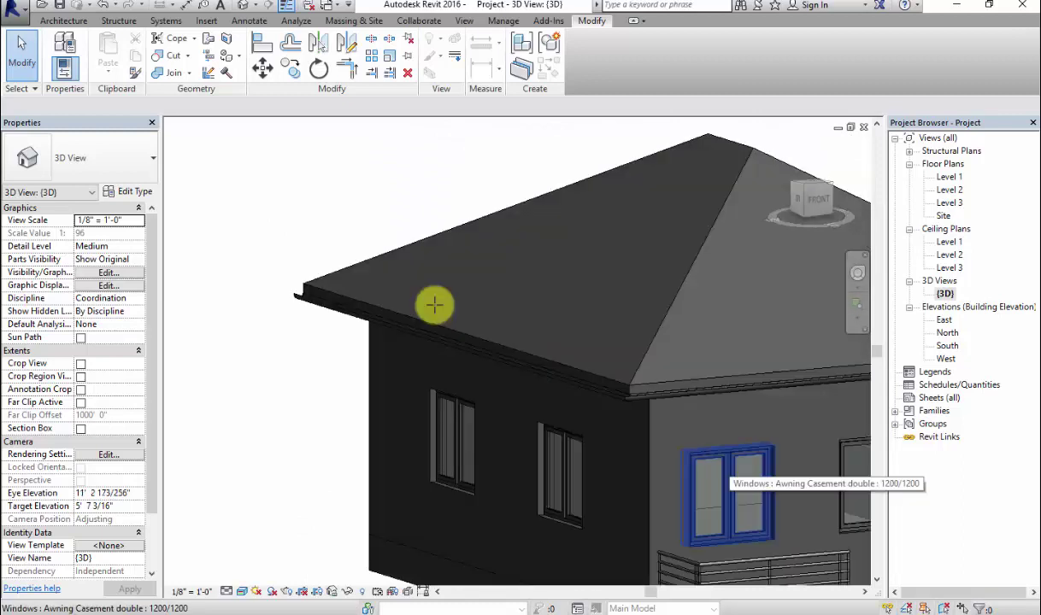
scroll(434, 305, down, 2)
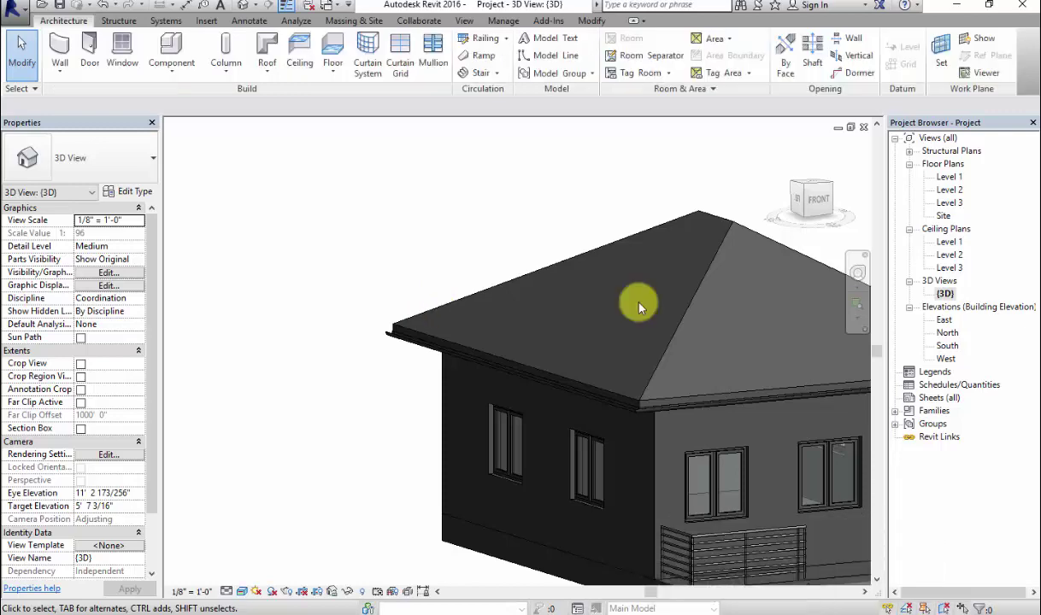
scroll(603, 423, down, 4)
scroll(778, 463, up, 2)
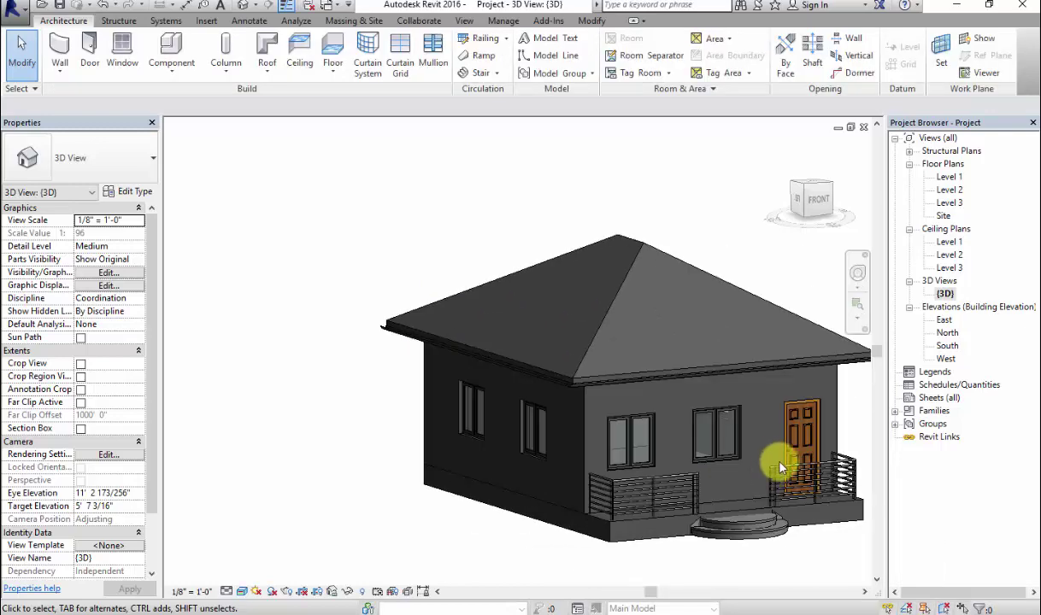